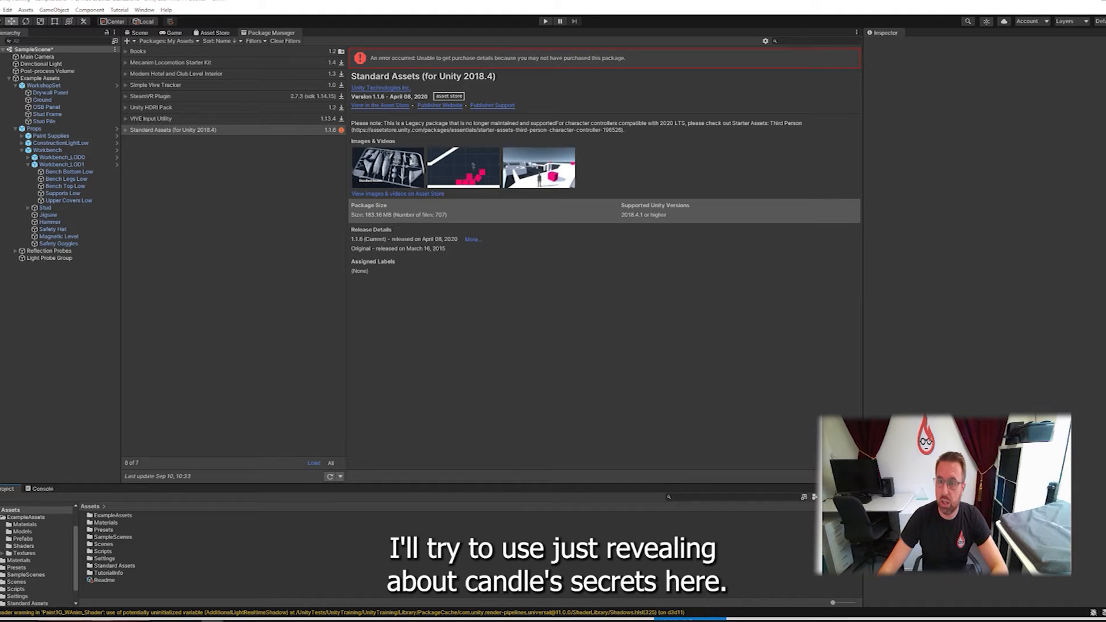
- Switch to File Explorer and examine the Unity Project Visualisation template's Assets folder, including its 3rd Party and Admin subfolders
drag(679, 207, 531, 132)
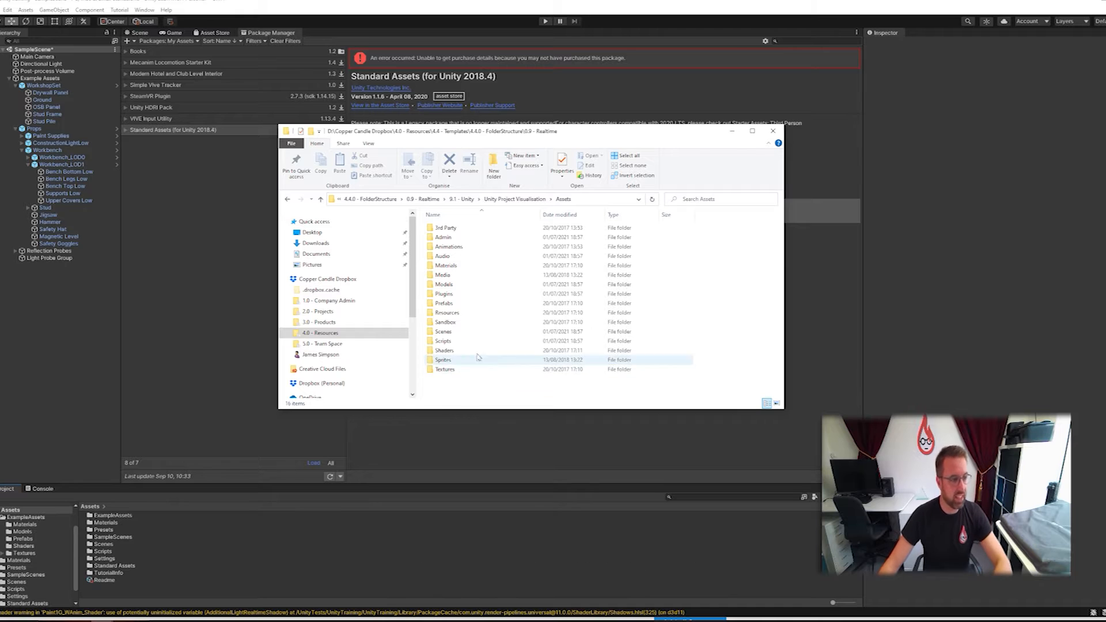
click(515, 200)
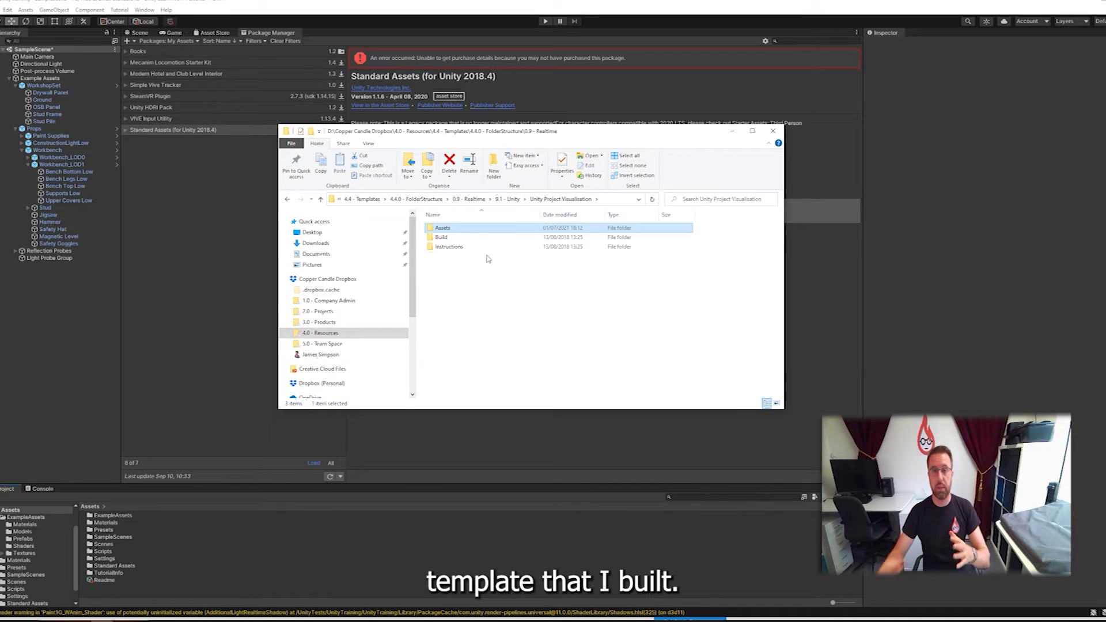
double_click(447, 229)
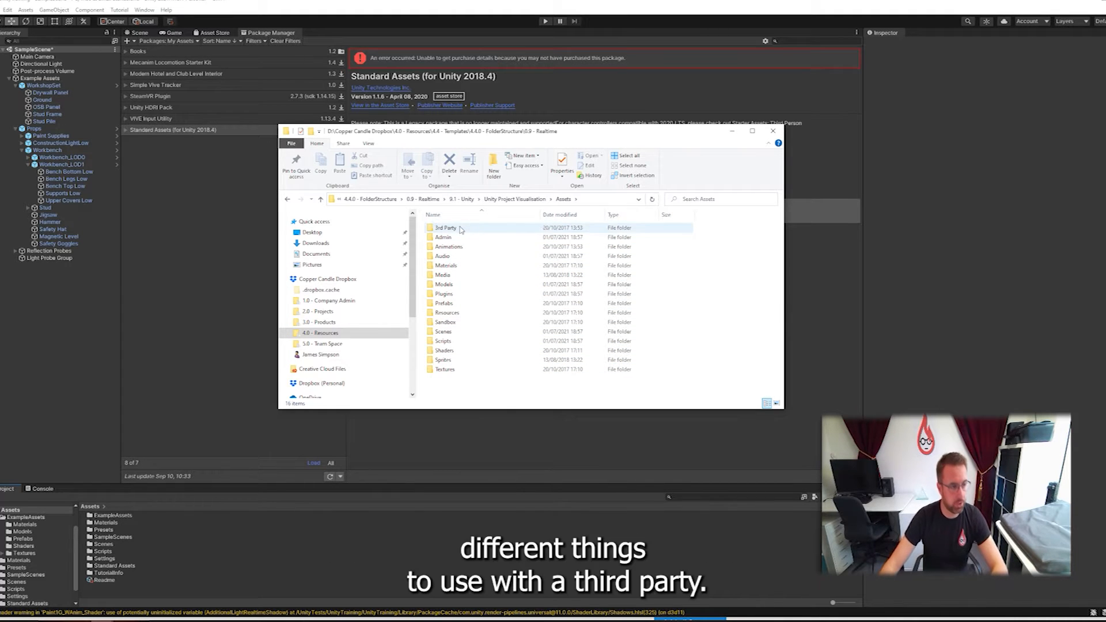
double_click(459, 229)
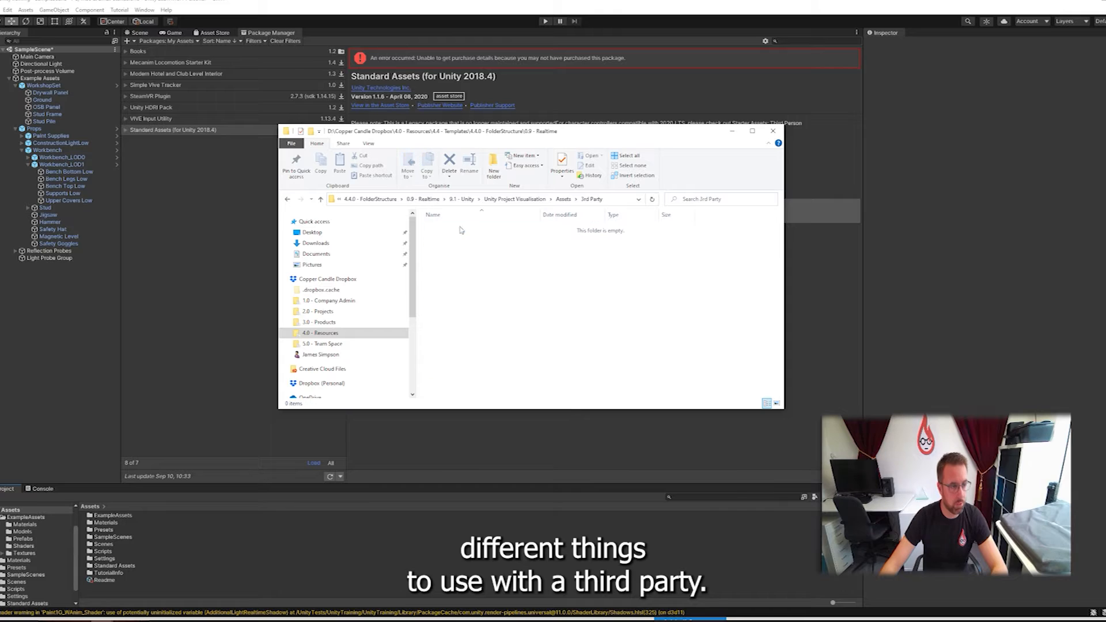
click(564, 199)
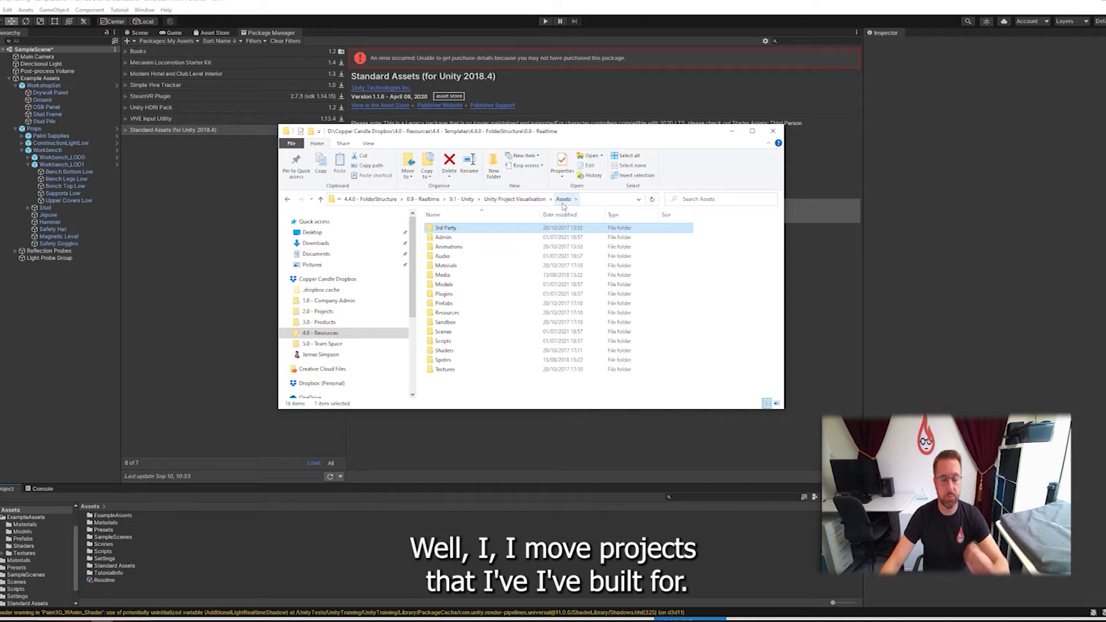
double_click(486, 237)
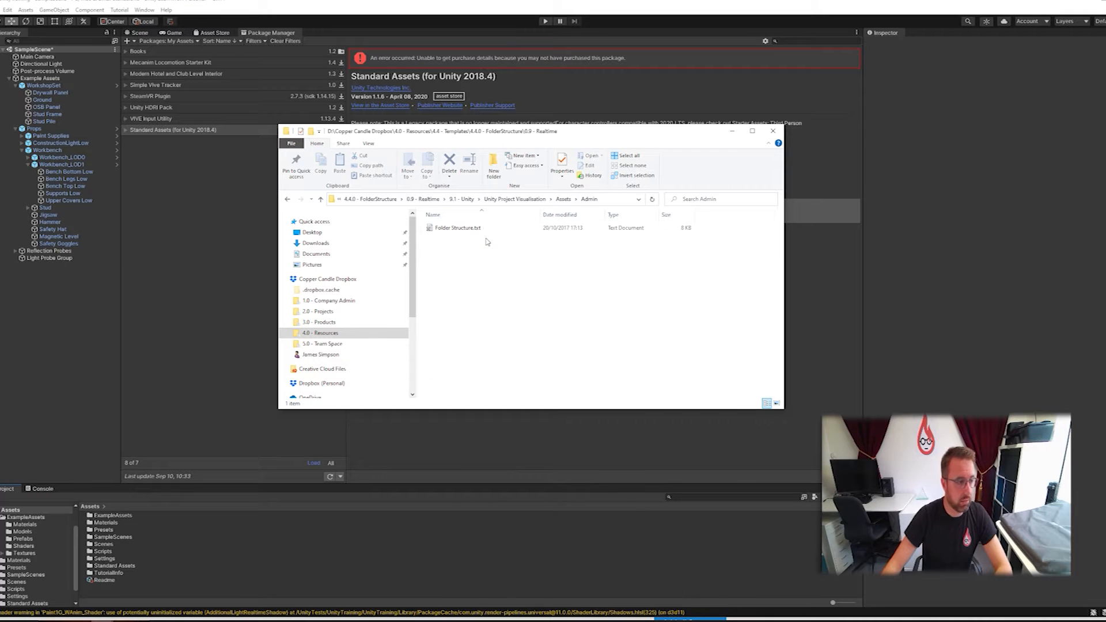
click(563, 199)
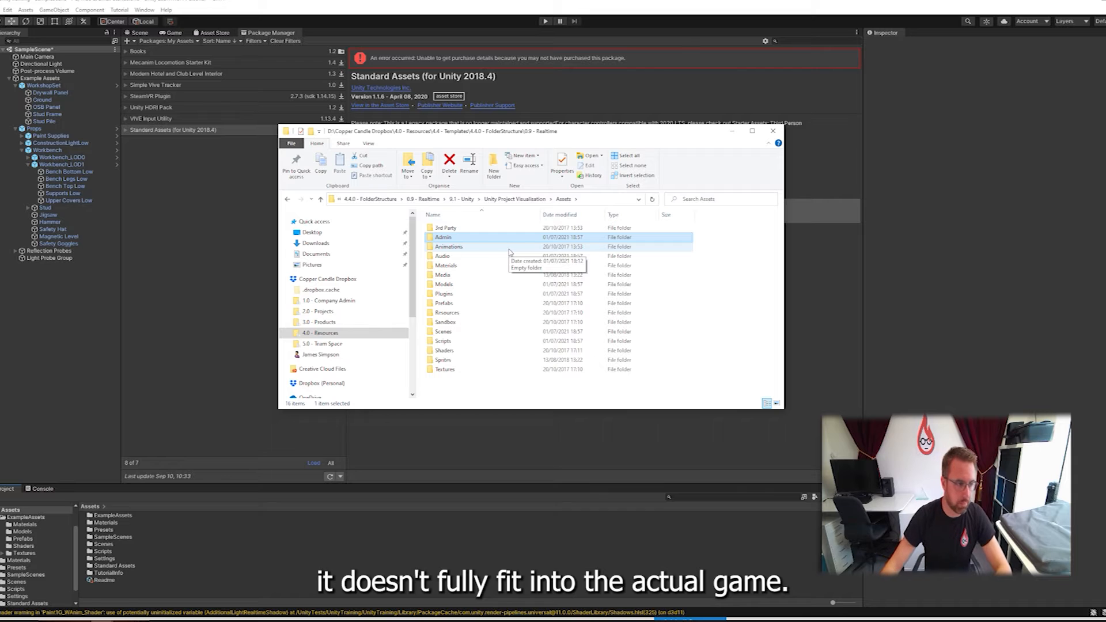
- Look inside the template's Prefabs, Audio and Scripts folders, including the Editor folder within Scripts
click(460, 305)
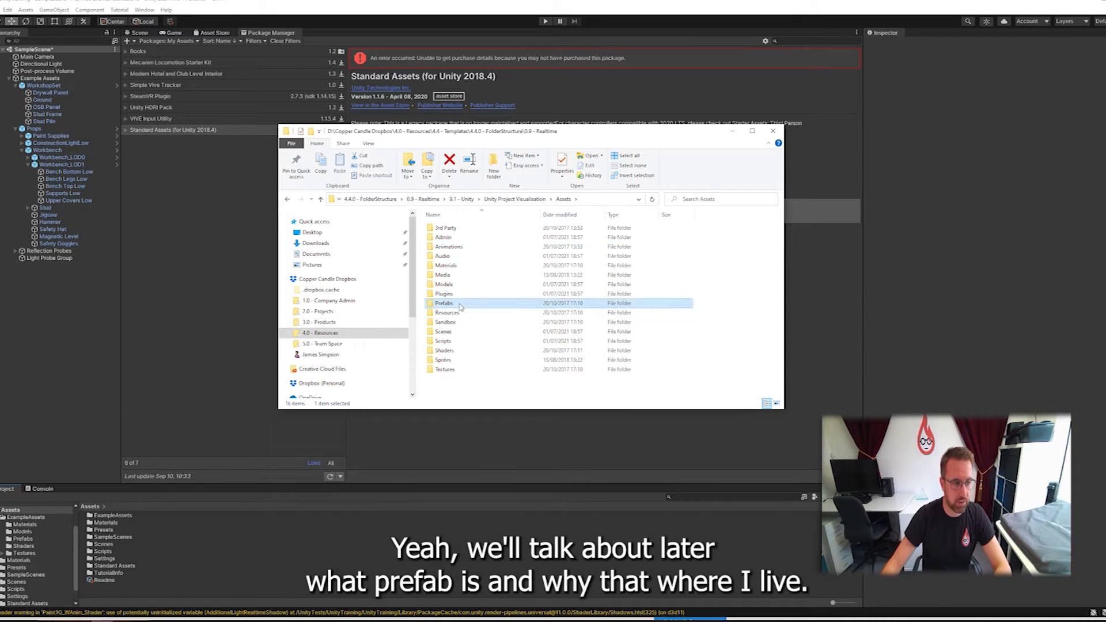
double_click(460, 306)
key(alt+Left)
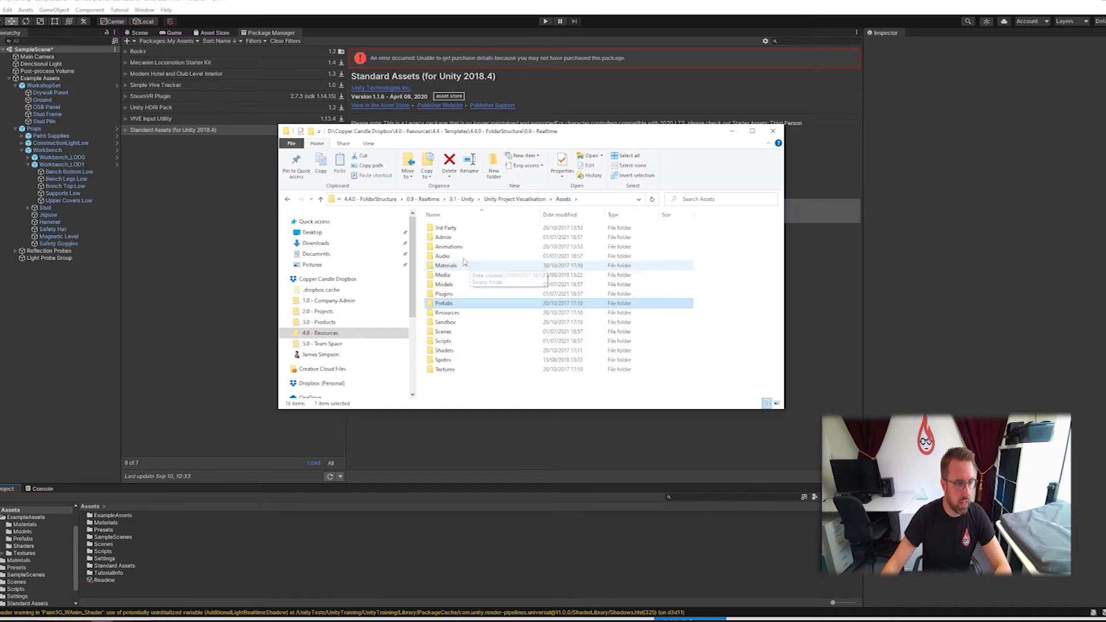
double_click(455, 256)
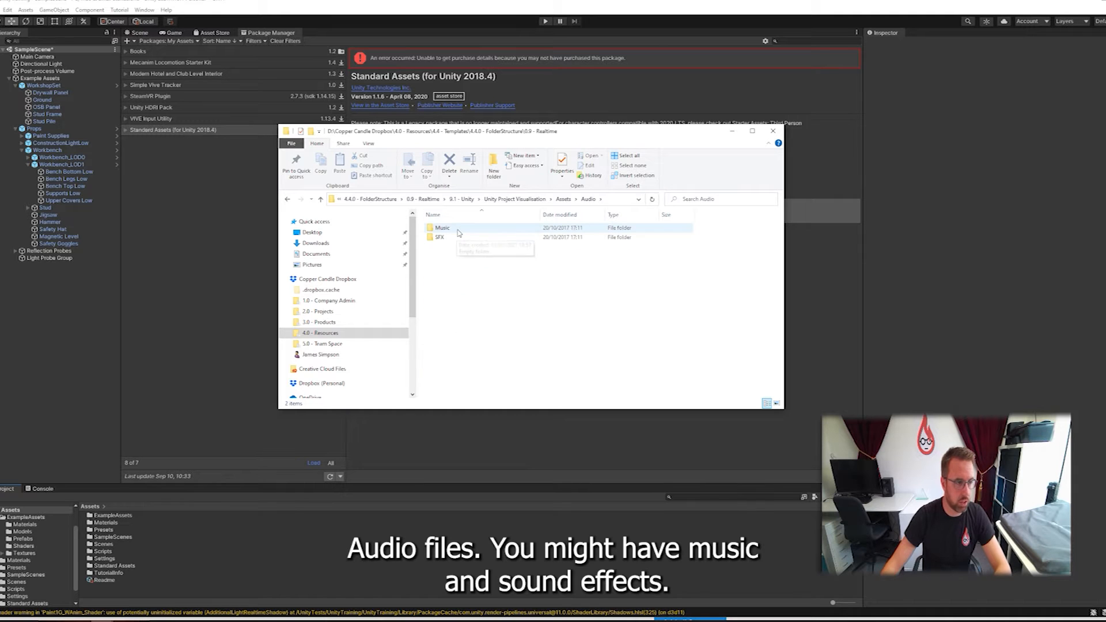
click(564, 200)
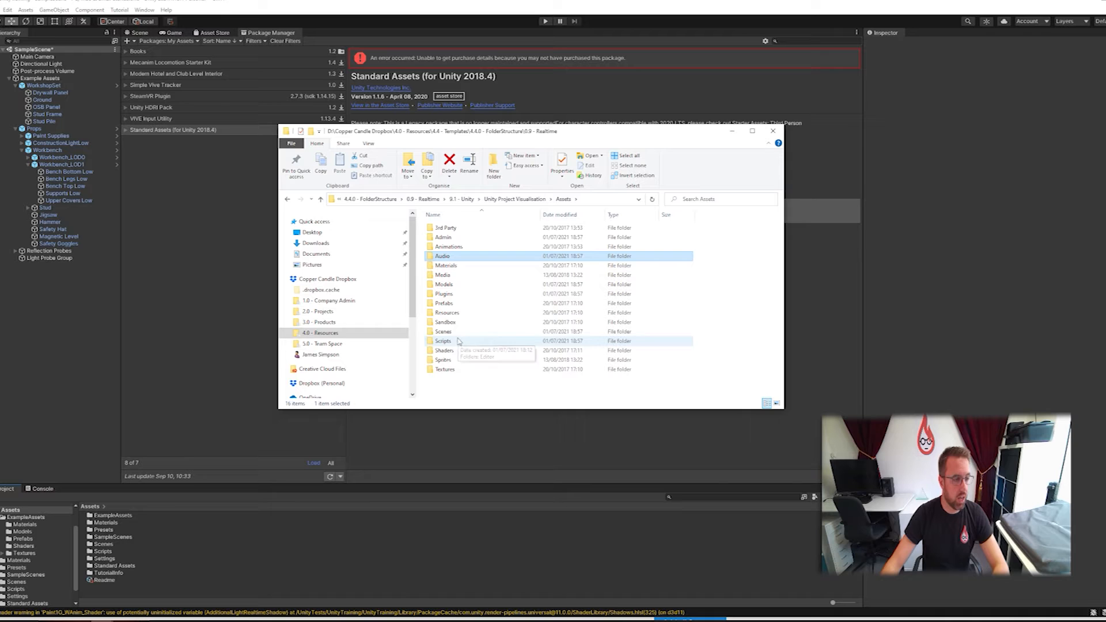
double_click(492, 324)
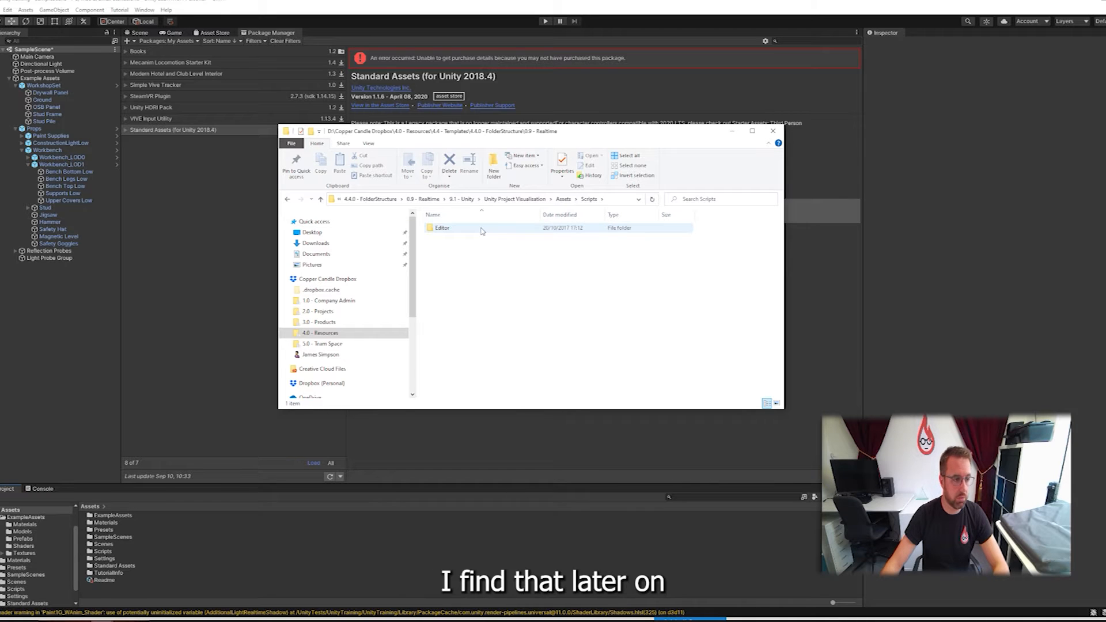
double_click(460, 231)
click(501, 198)
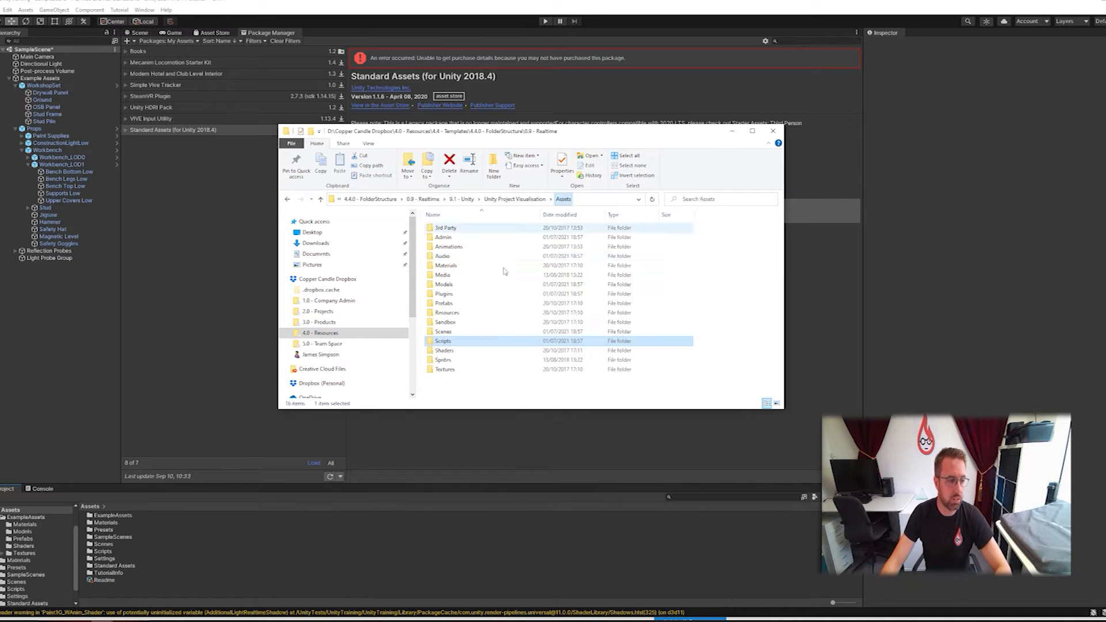
- Look inside the template's Textures and Materials folders and return to its Assets folder
click(471, 386)
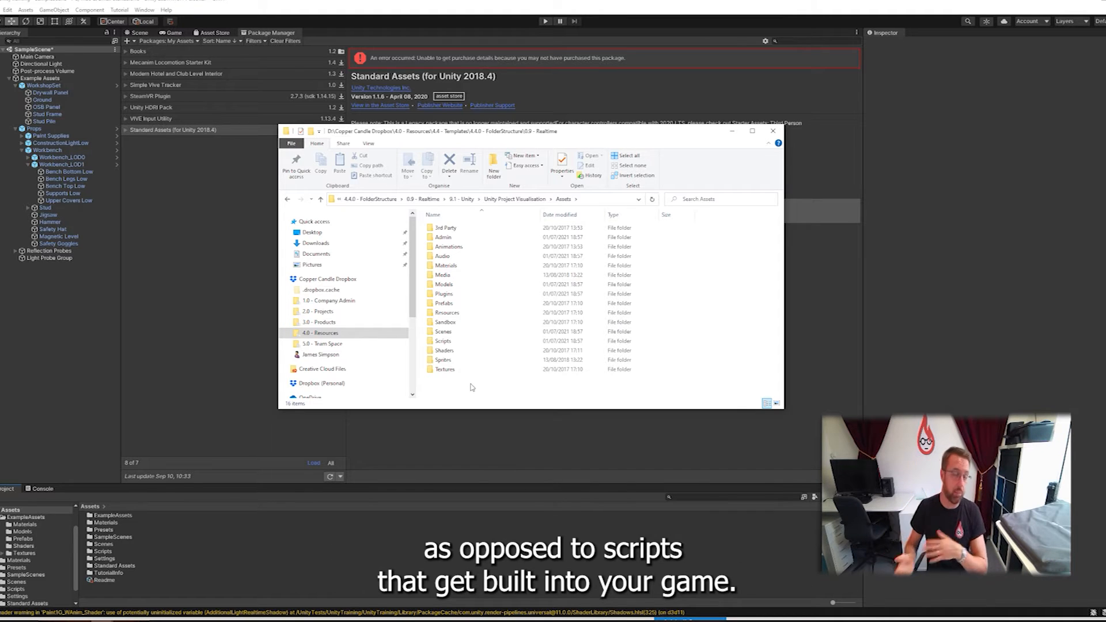
double_click(446, 369)
click(562, 199)
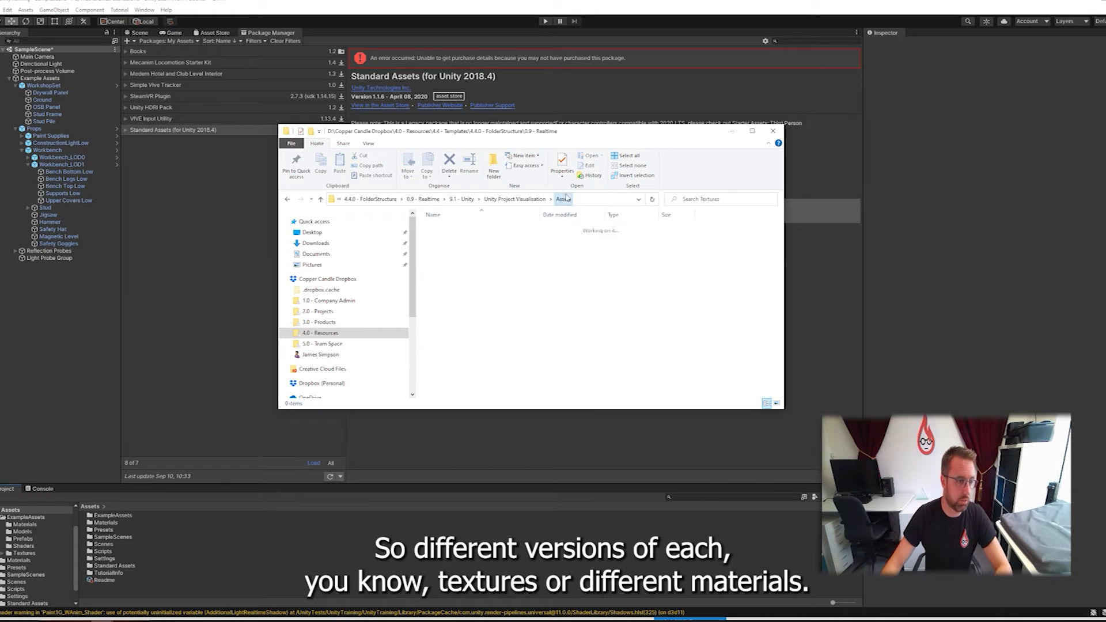
double_click(474, 268)
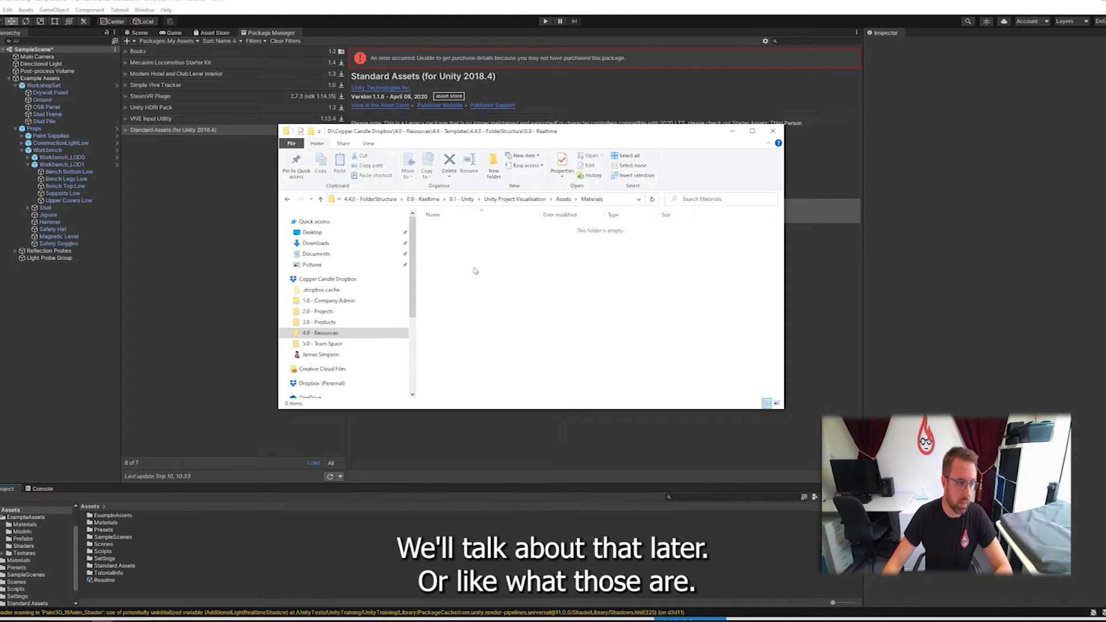
click(563, 198)
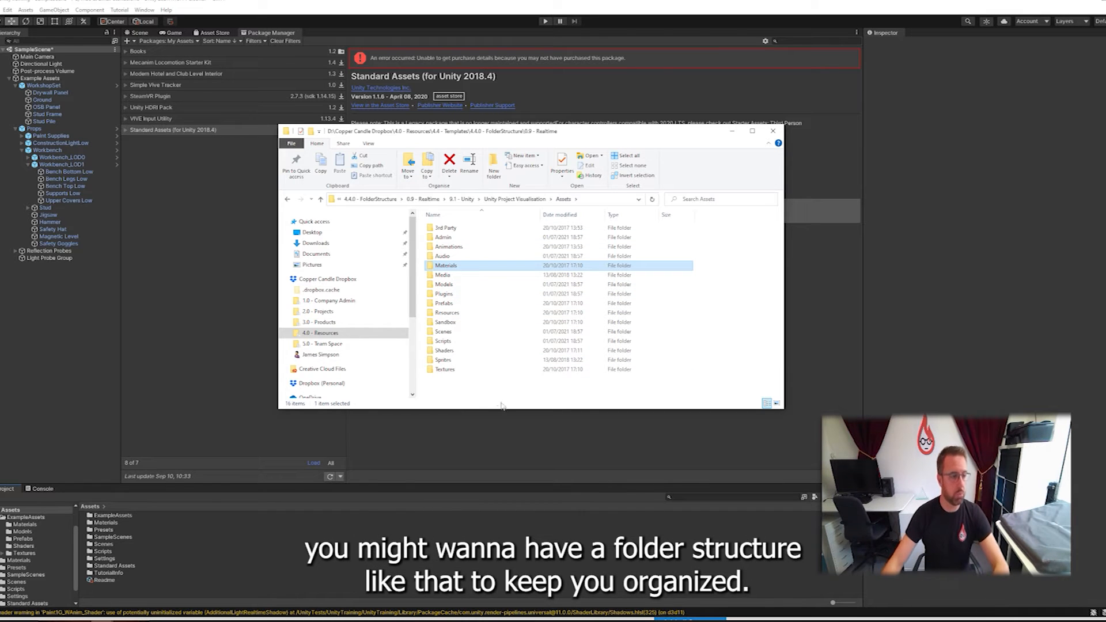
- Switch back to Unity, read through the logged console messages, and clear the console, inspecting the GUIText error
click(172, 594)
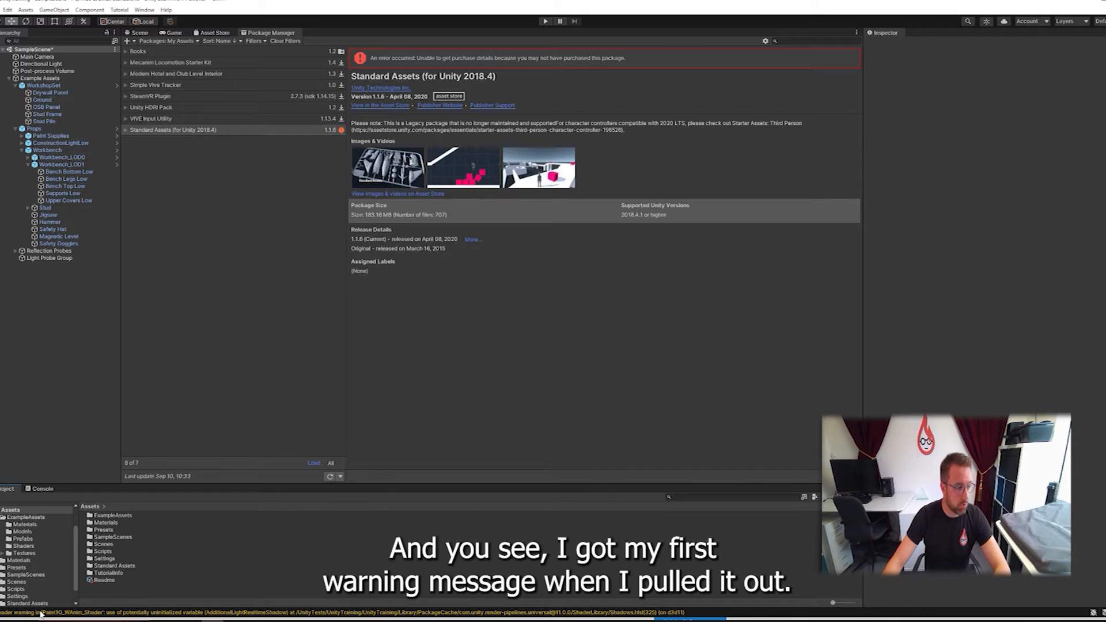
click(45, 489)
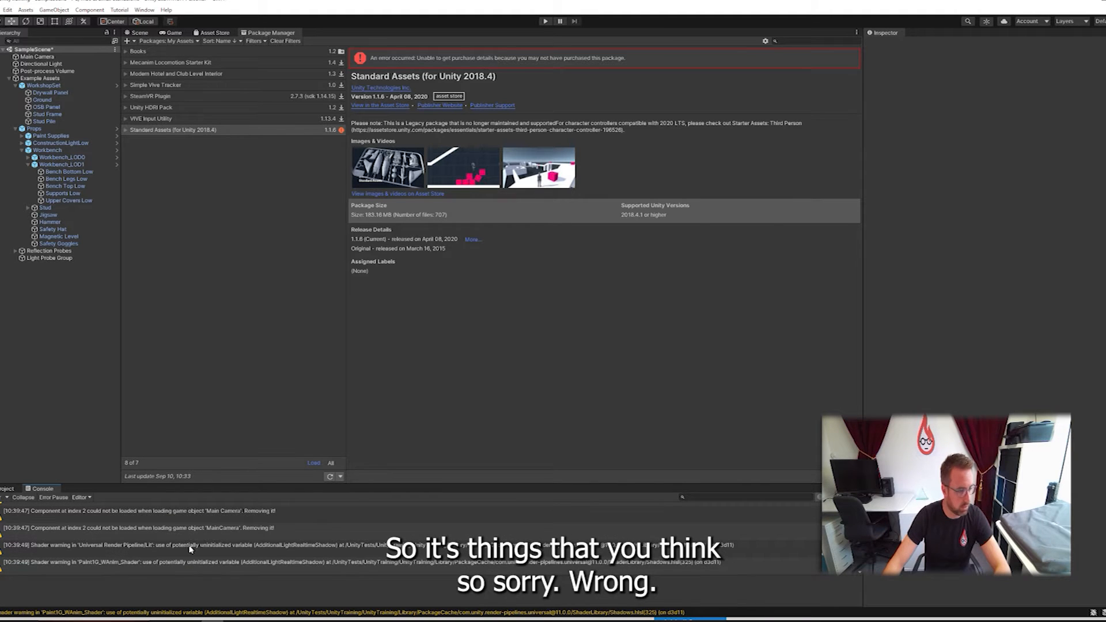
scroll(261, 551, up, 2)
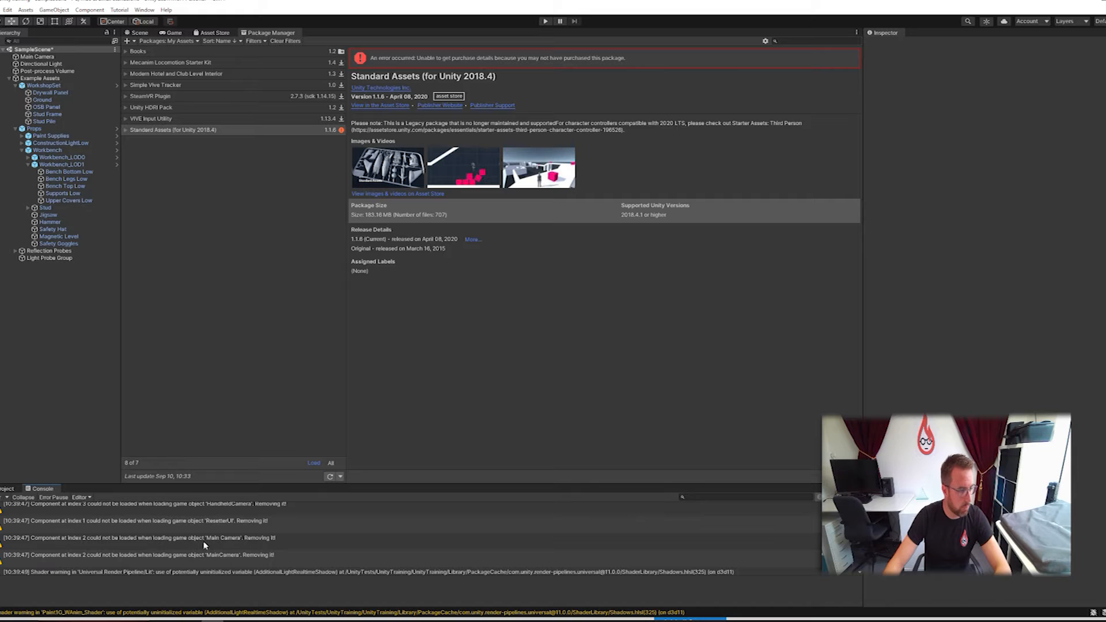
scroll(231, 547, up, 5)
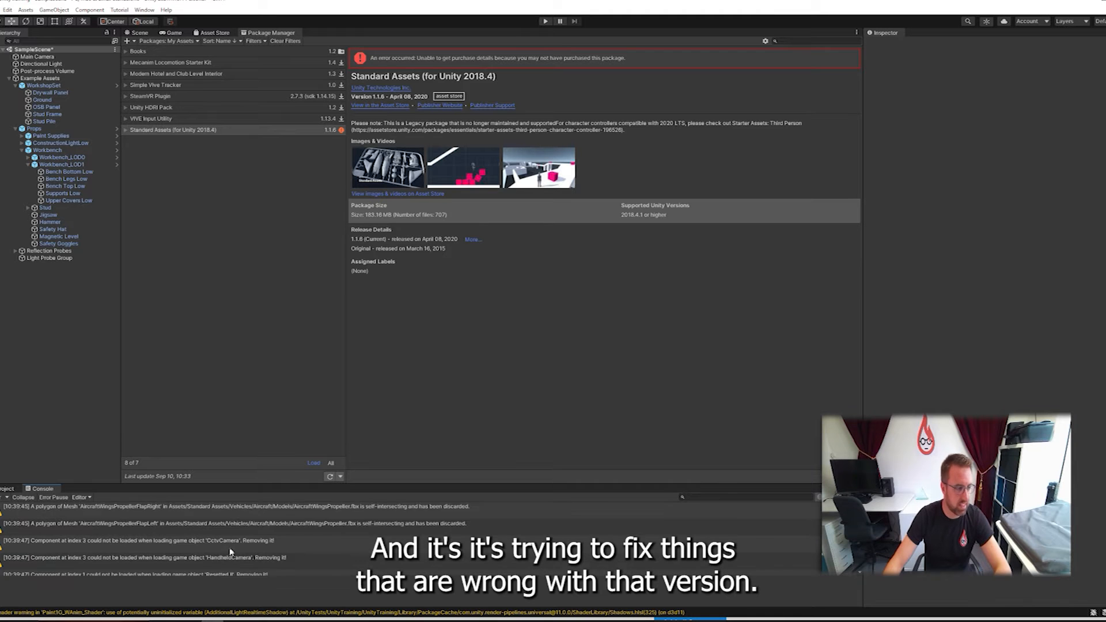
scroll(259, 550, up, 4)
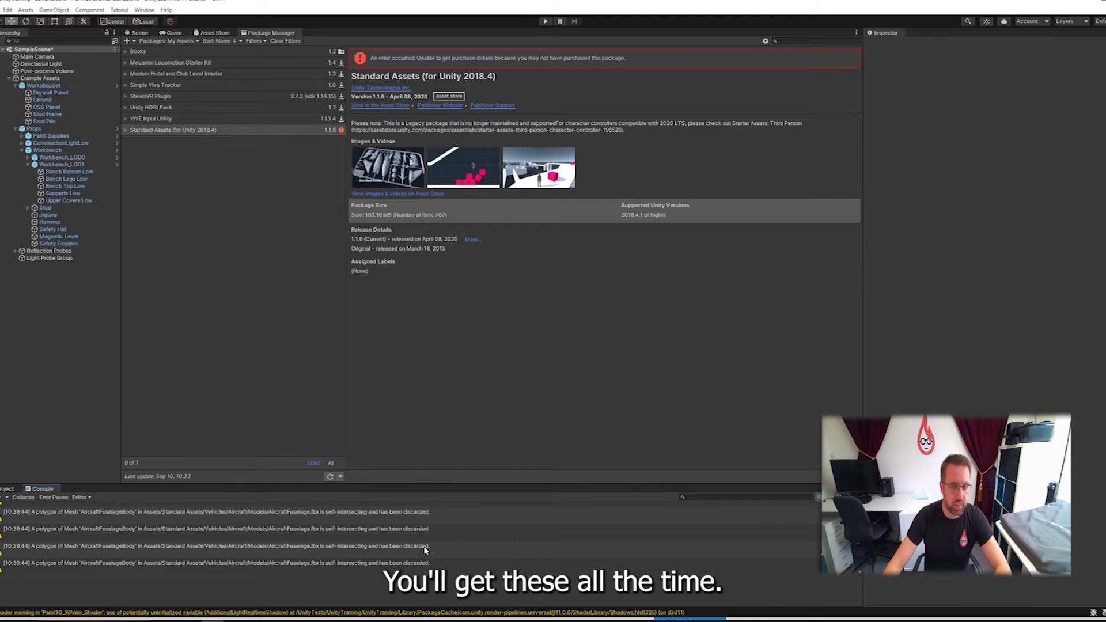
scroll(456, 551, up, 10)
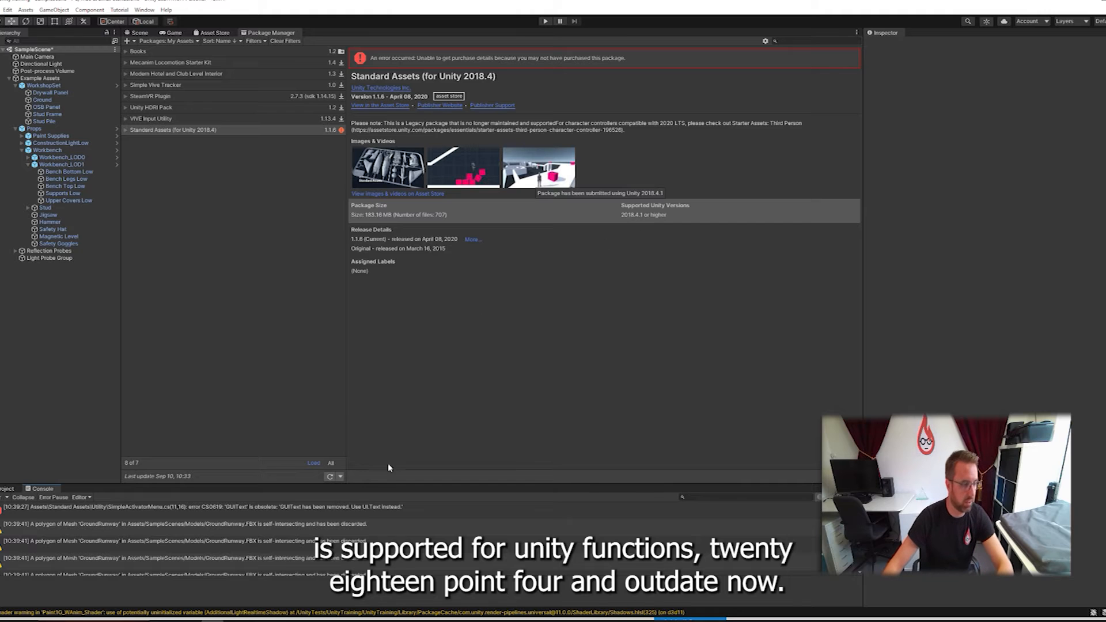
click(2, 497)
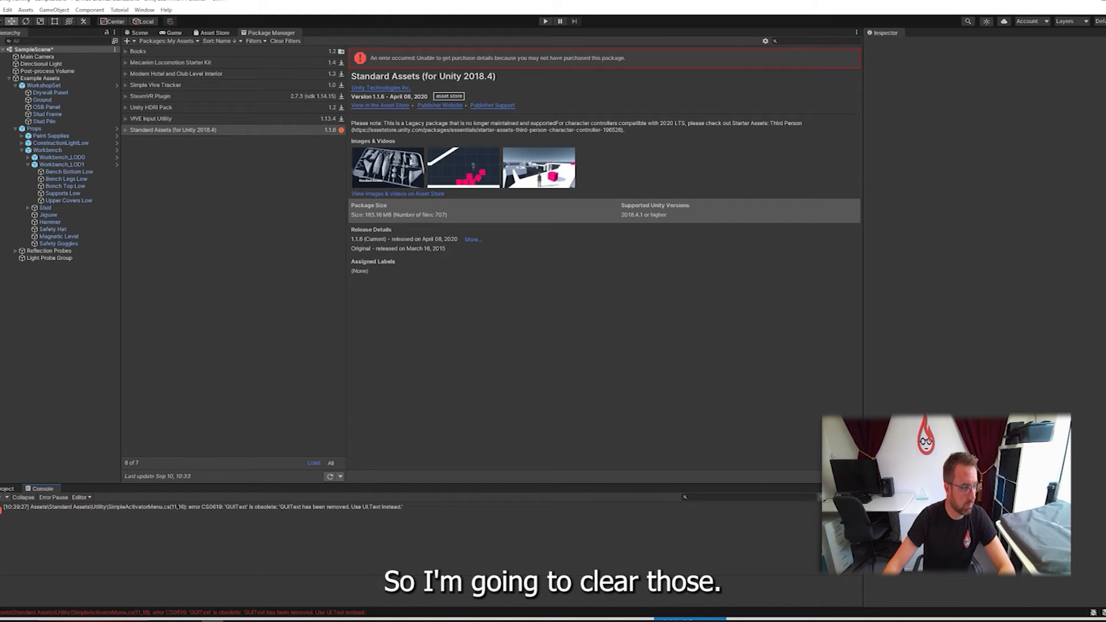
click(403, 513)
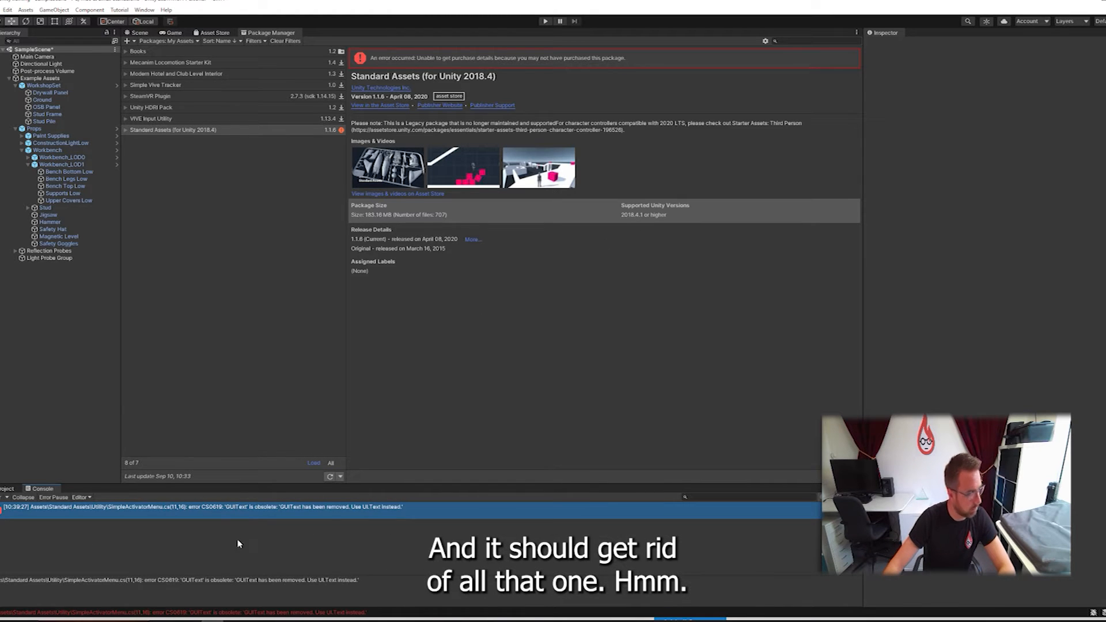
- Create a new folder named 3rdParty in the project's Assets folder
click(4, 490)
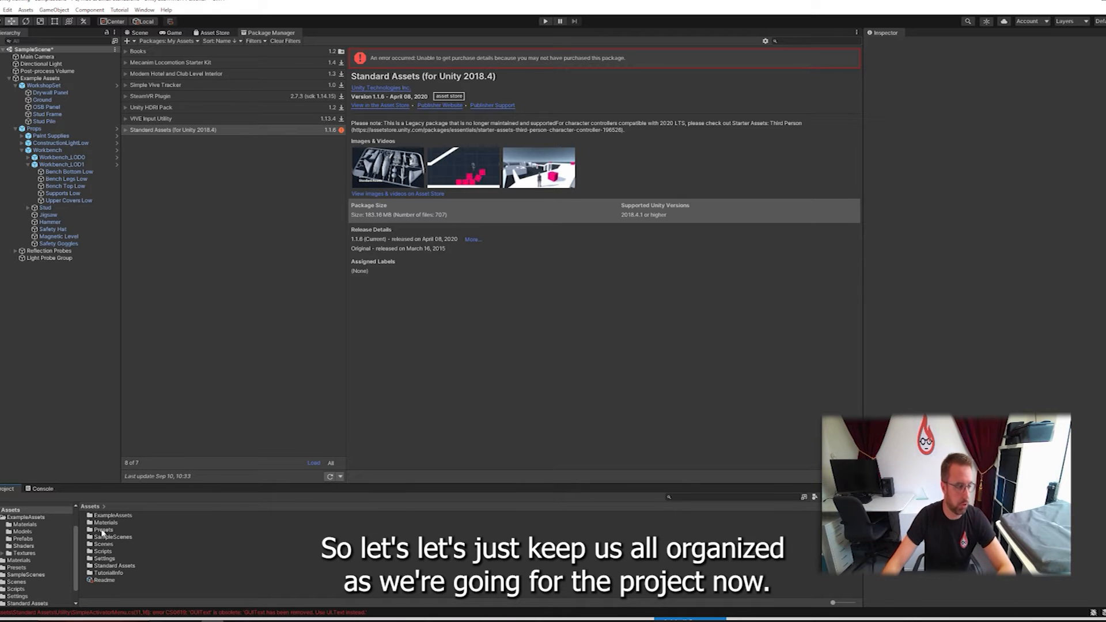
click(117, 566)
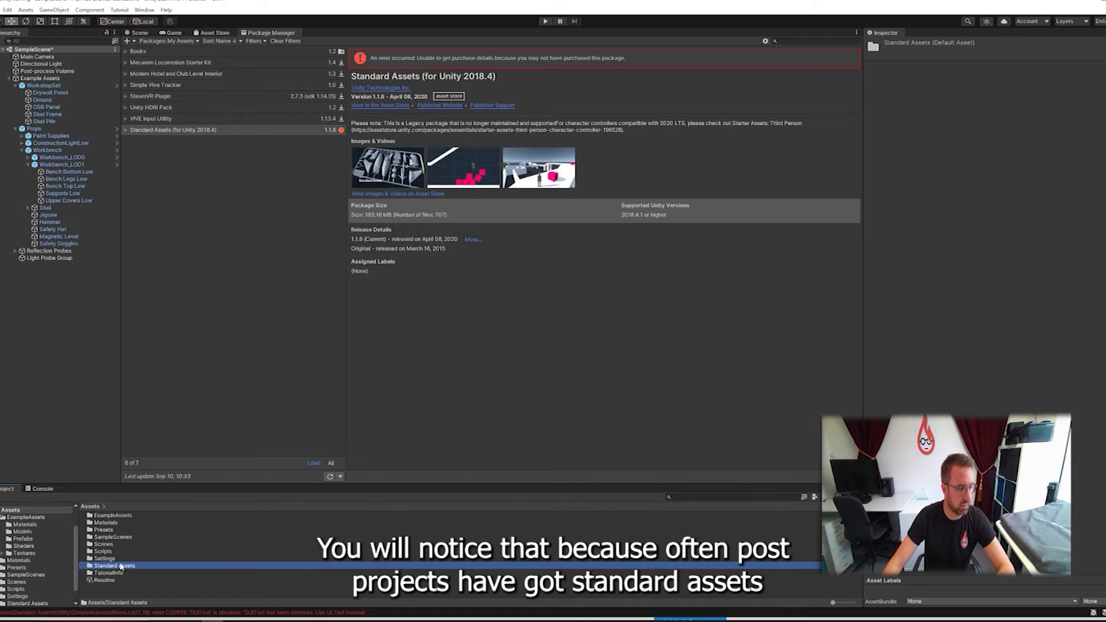
click(115, 538)
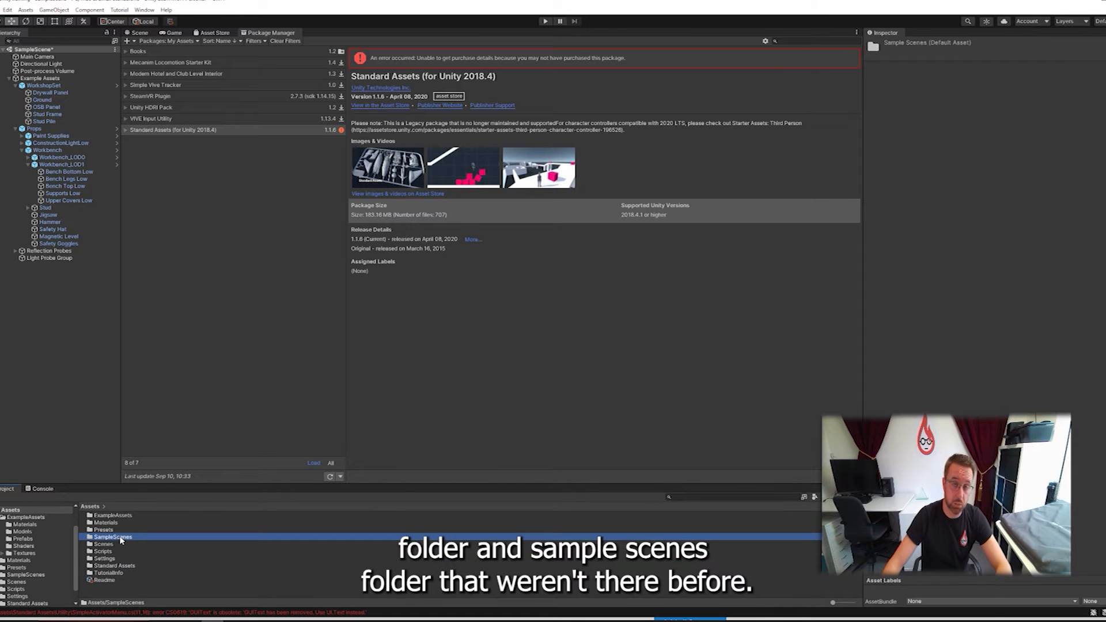
click(116, 590)
right_click(116, 590)
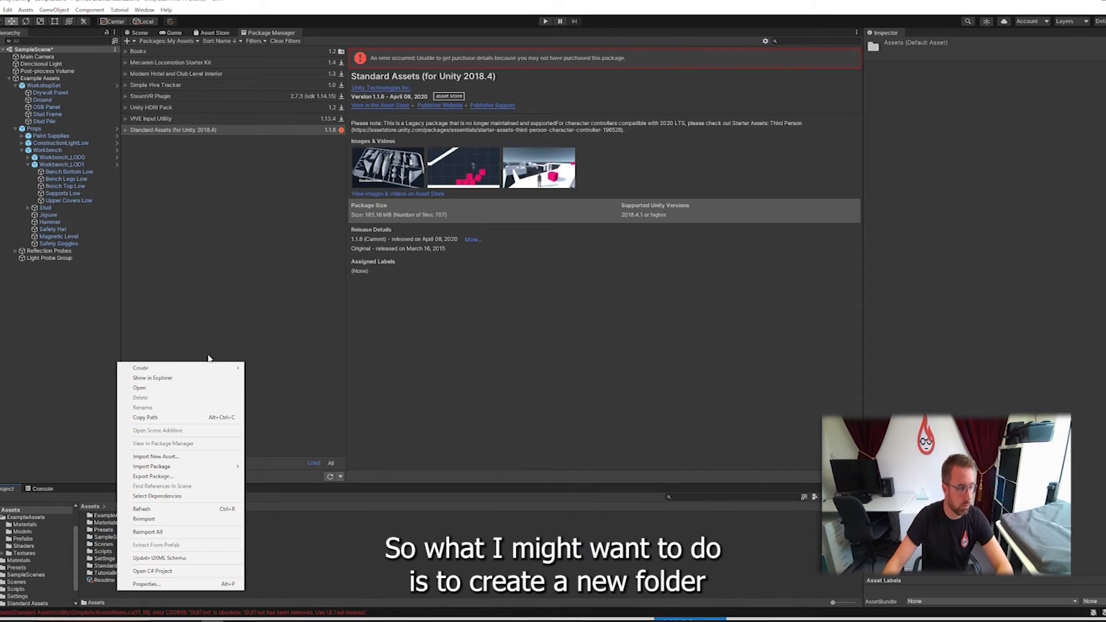
mouse_move(210, 372)
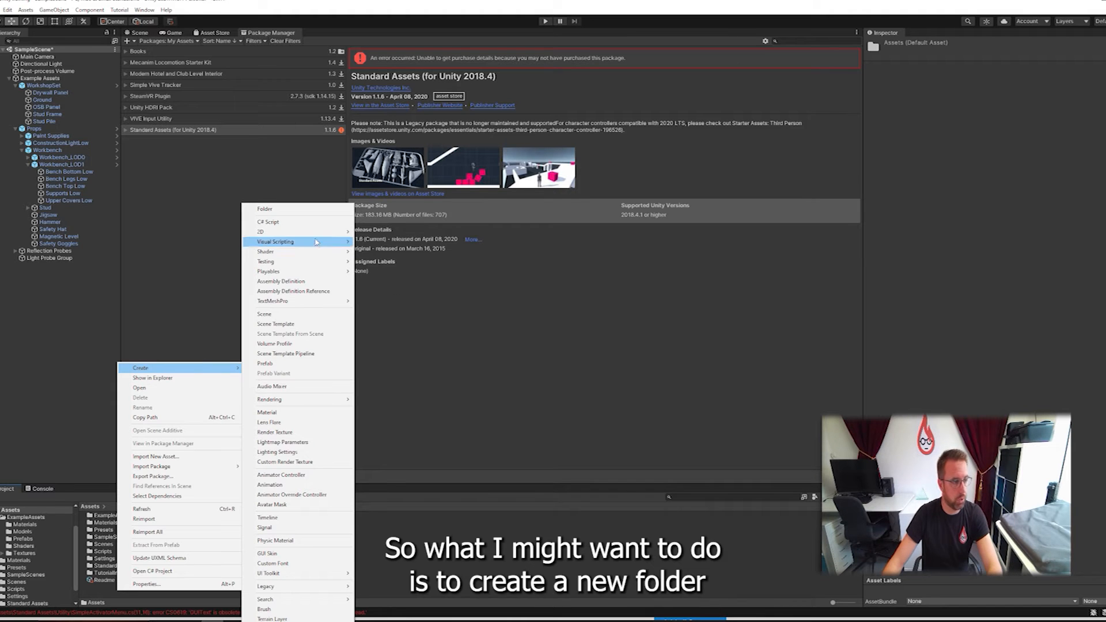
click(264, 209)
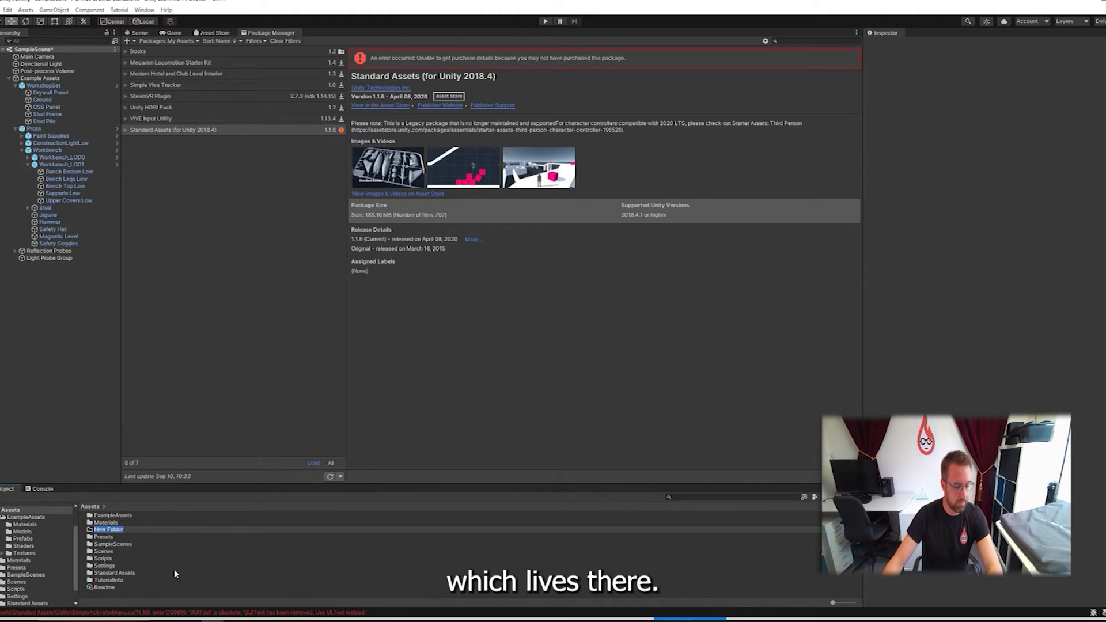
text(3rd)
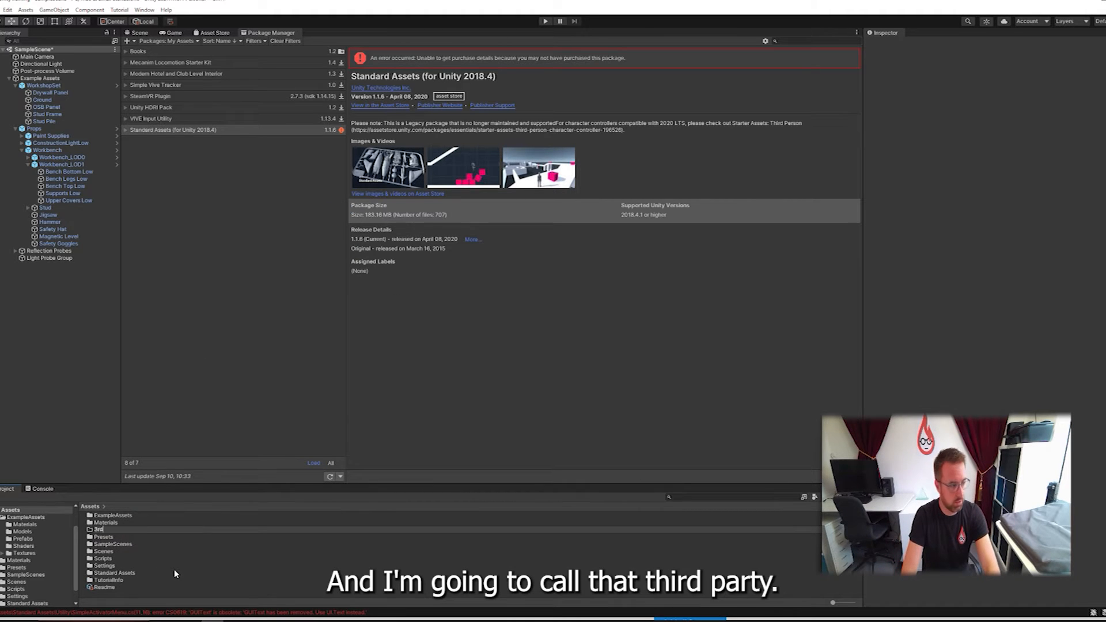
text(Part)
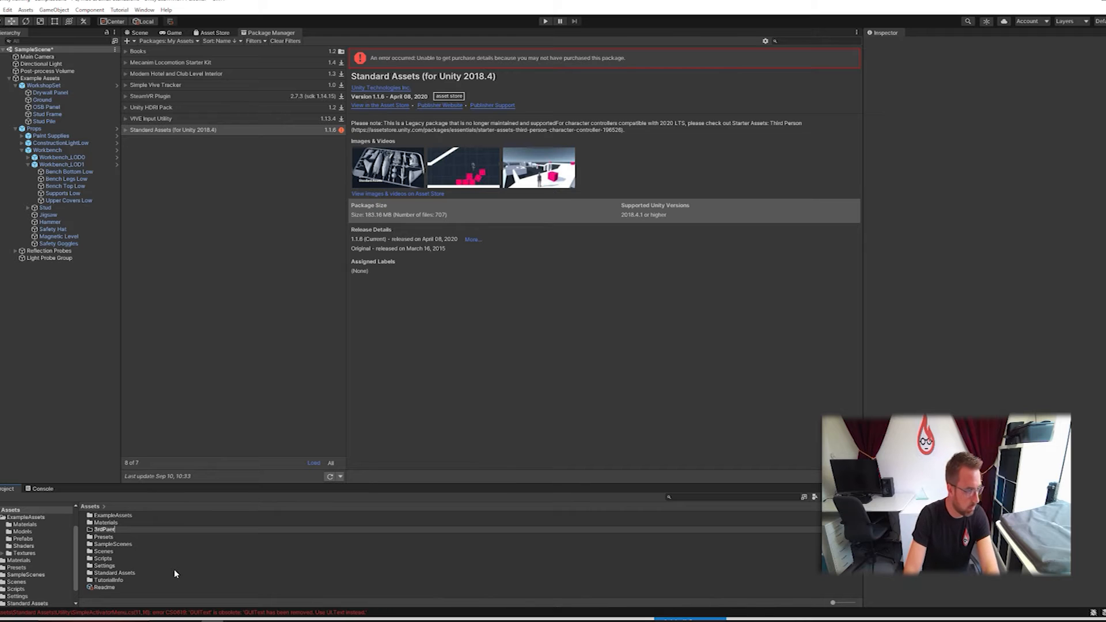
text(y)
key(Return)
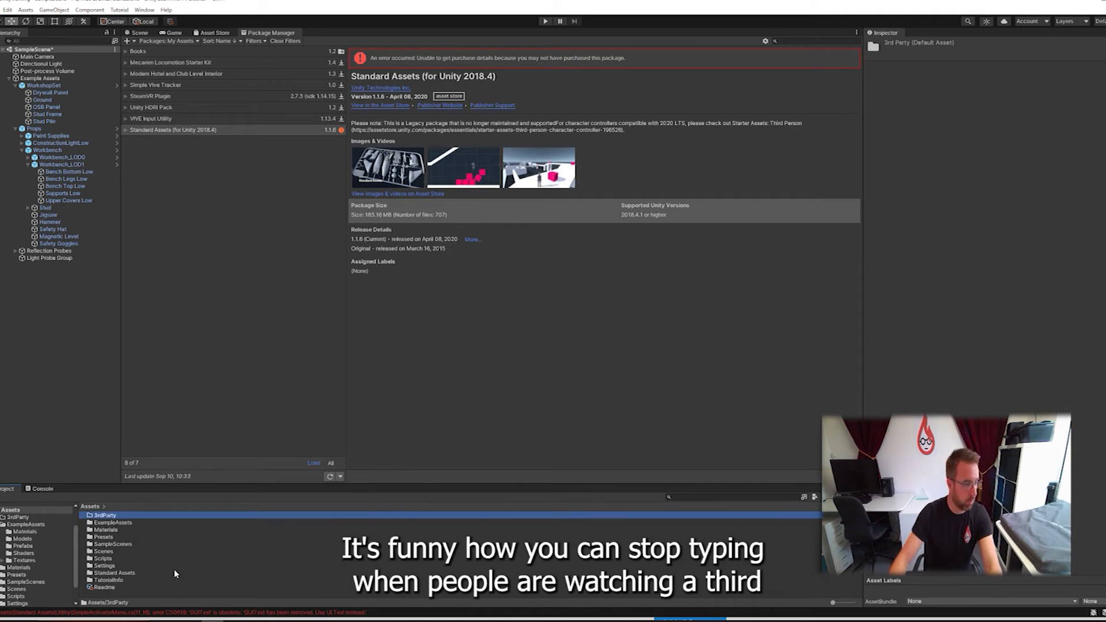
- Move the SampleScenes and Standard Assets folders into the 3rdParty folder
click(136, 544)
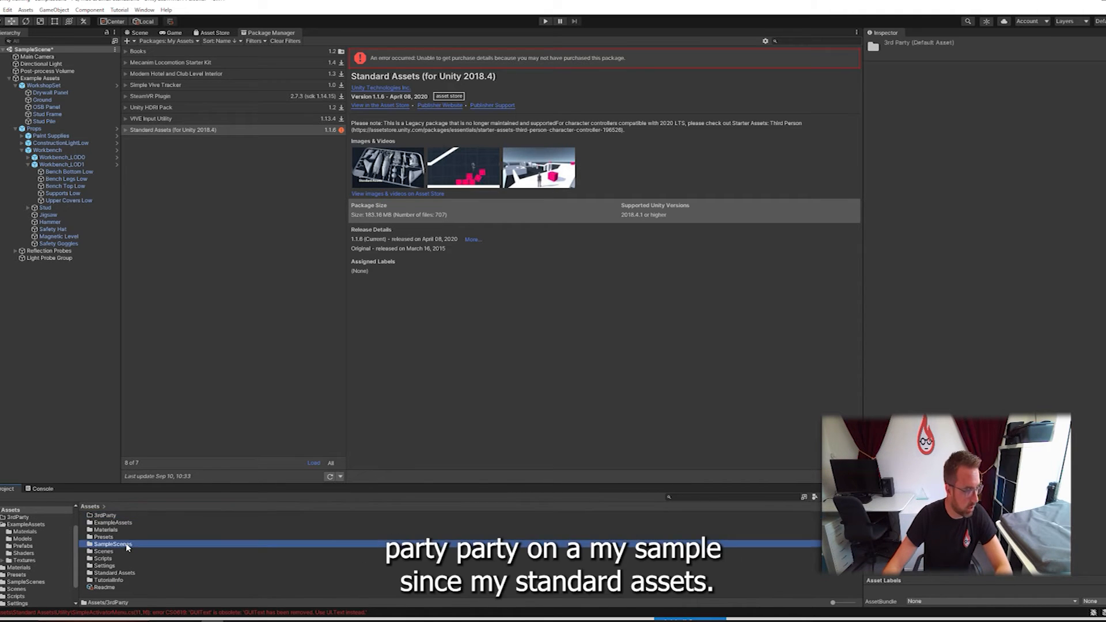
ctrl+click(130, 574)
drag(119, 547, 115, 516)
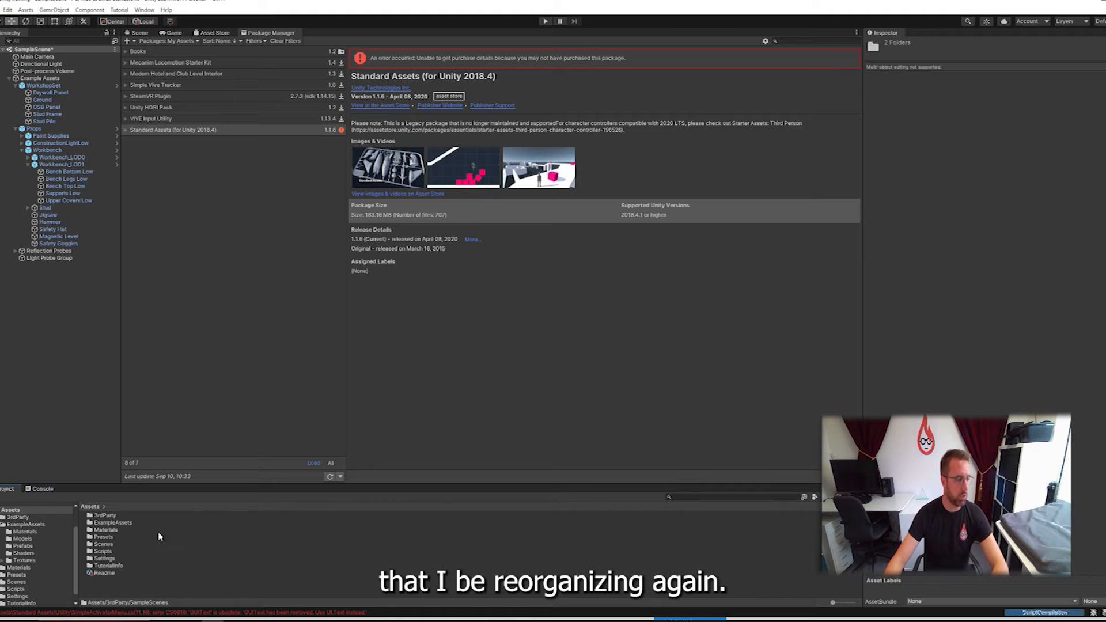
click(115, 587)
- Check the GUIText error's file path in the console, look inside the 3rdParty folder, and return to Assets
click(41, 488)
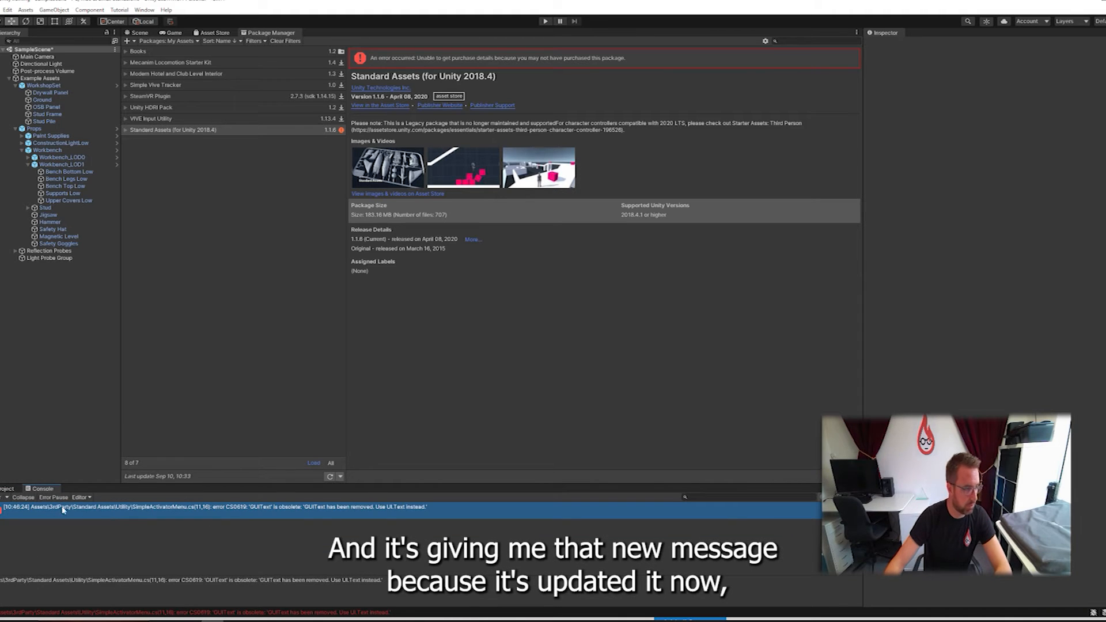
click(5, 489)
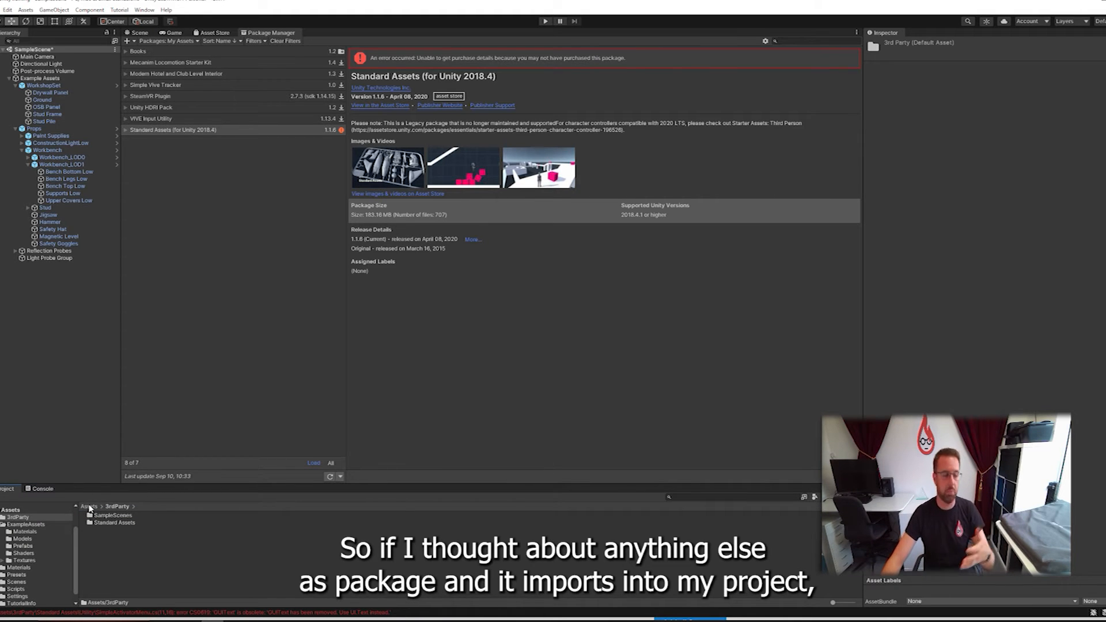
click(90, 506)
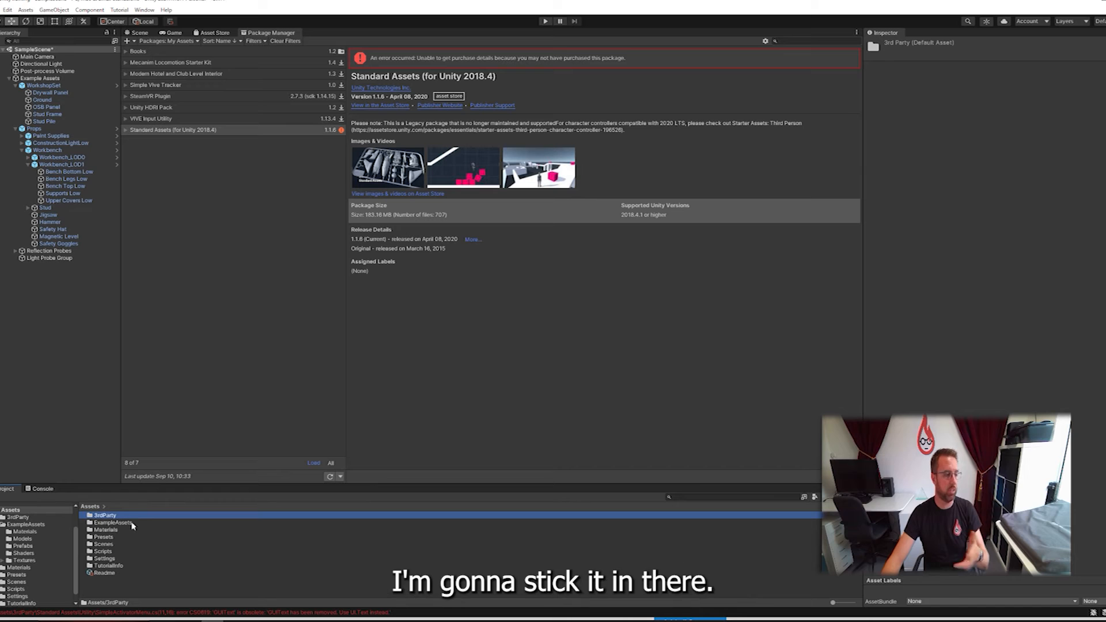
- Create a new folder named Content in the project's Assets folder
click(105, 579)
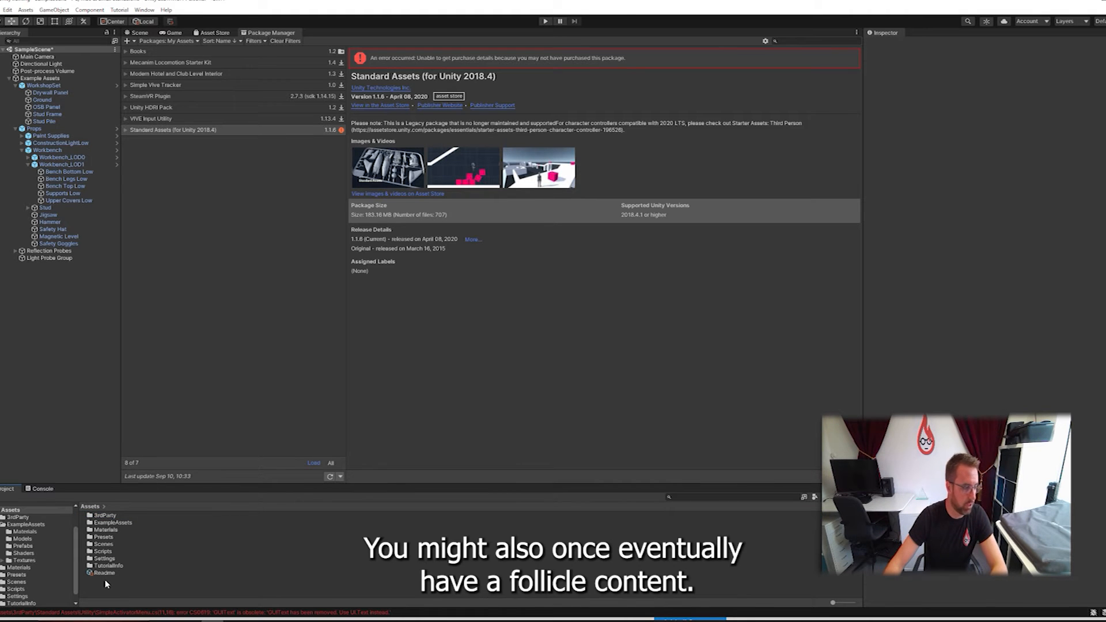
right_click(105, 579)
mouse_move(172, 358)
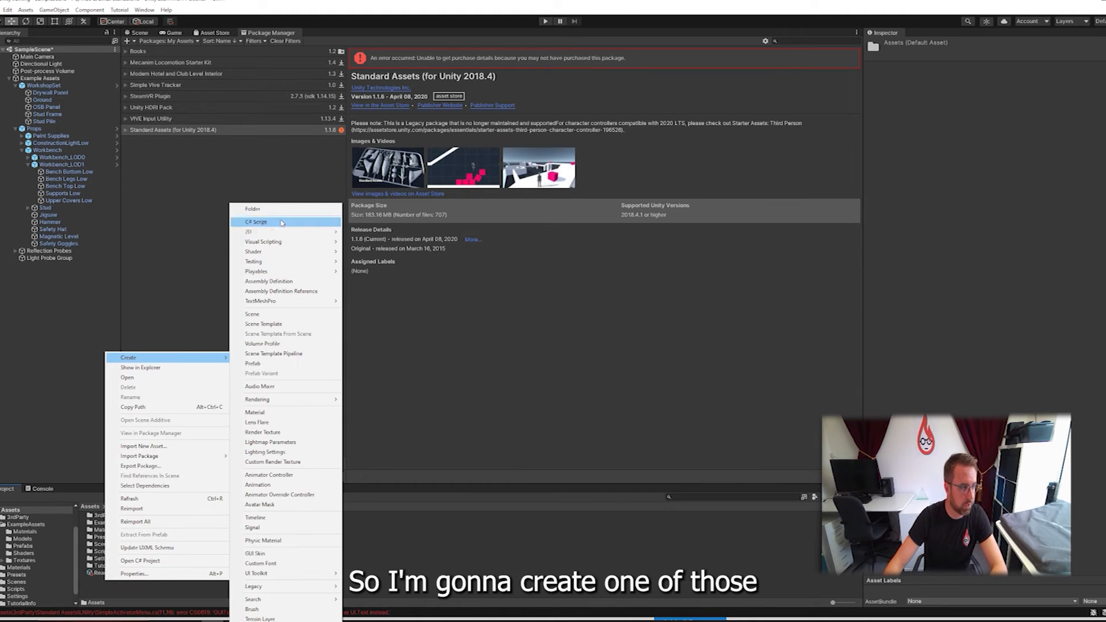
click(254, 209)
text(Conte)
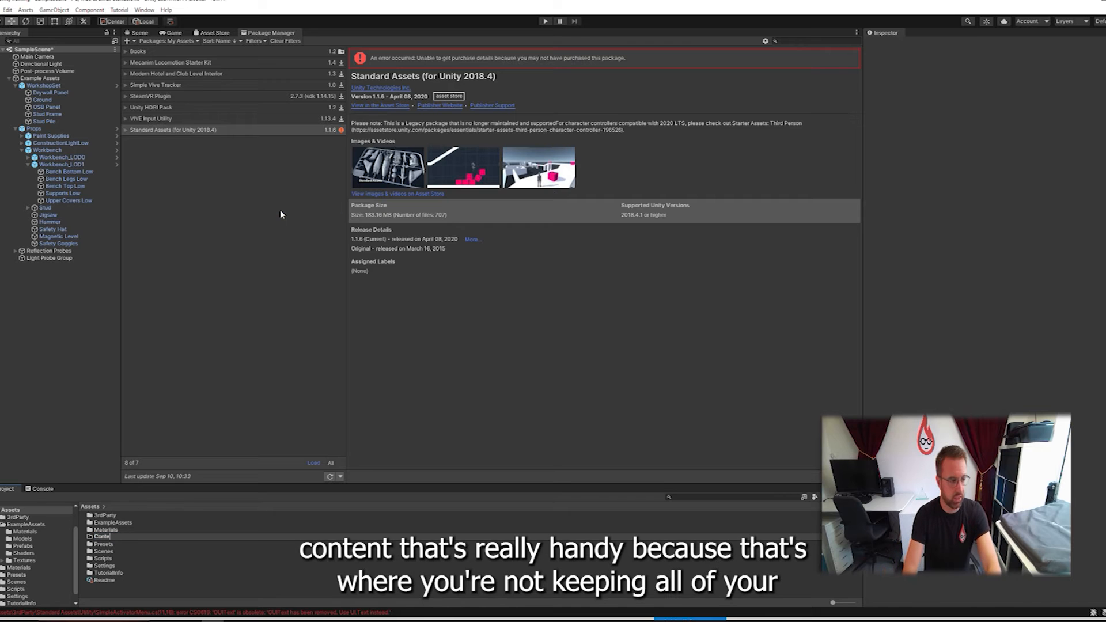
text(nt)
key(Return)
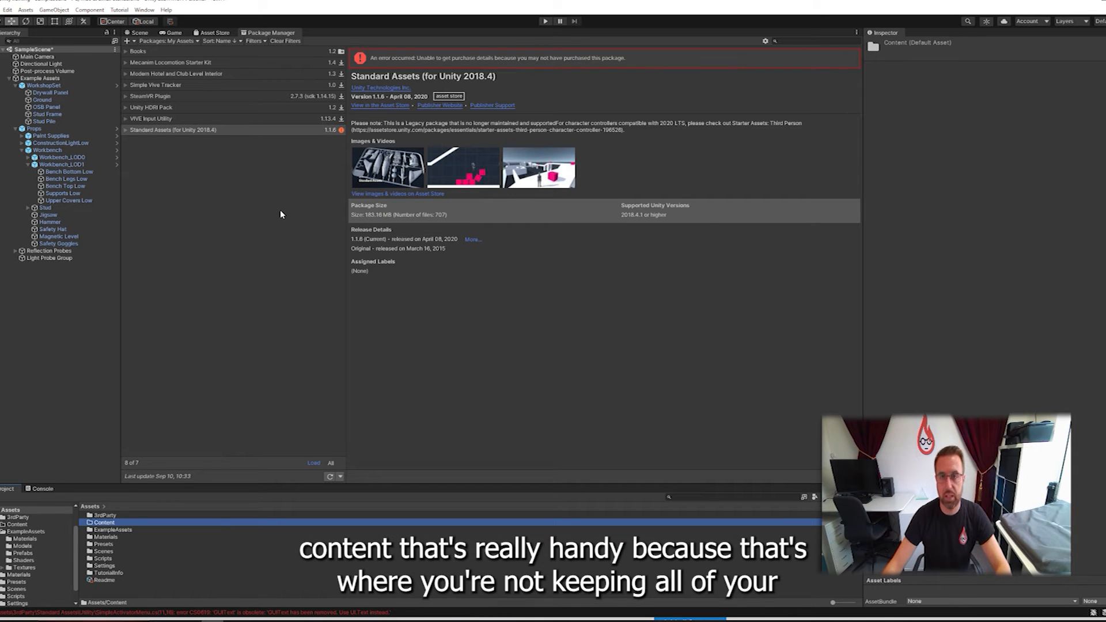
- Open the Content folder and create a subfolder named 3dModels, with a lowercase d, inside it
double_click(112, 525)
right_click(114, 527)
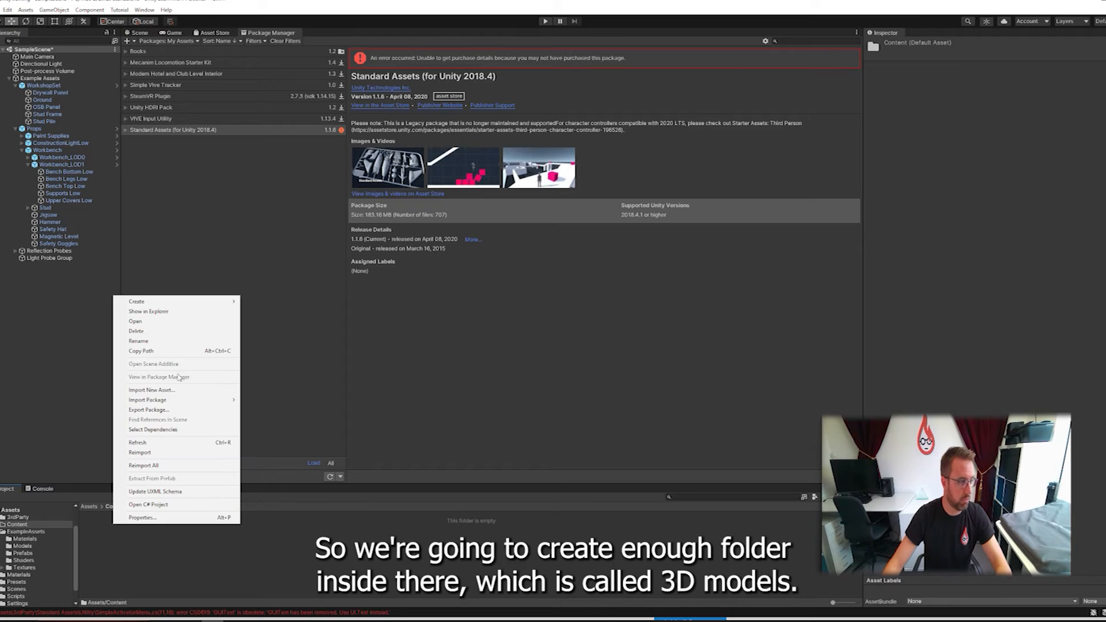
mouse_move(190, 303)
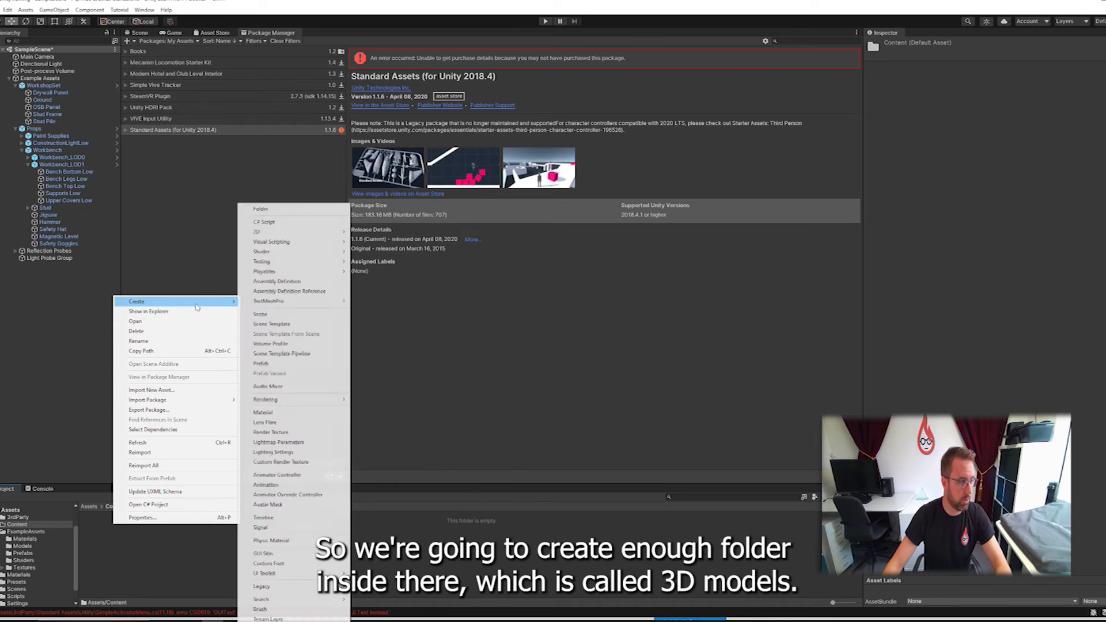
click(274, 209)
text(3DModels)
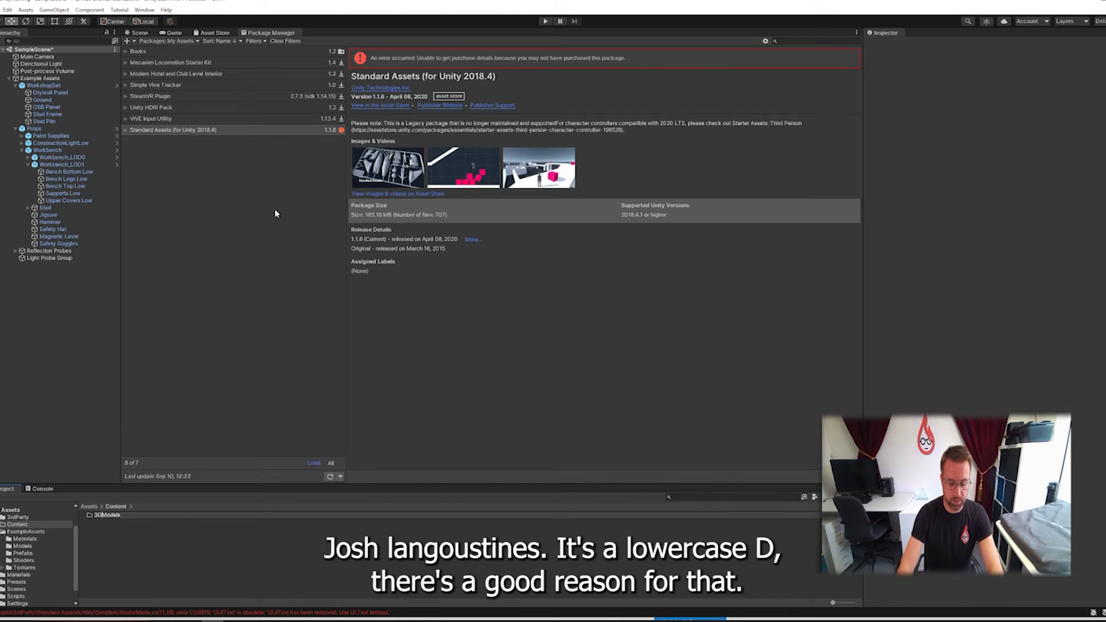
key(BackSpace)
text(d)
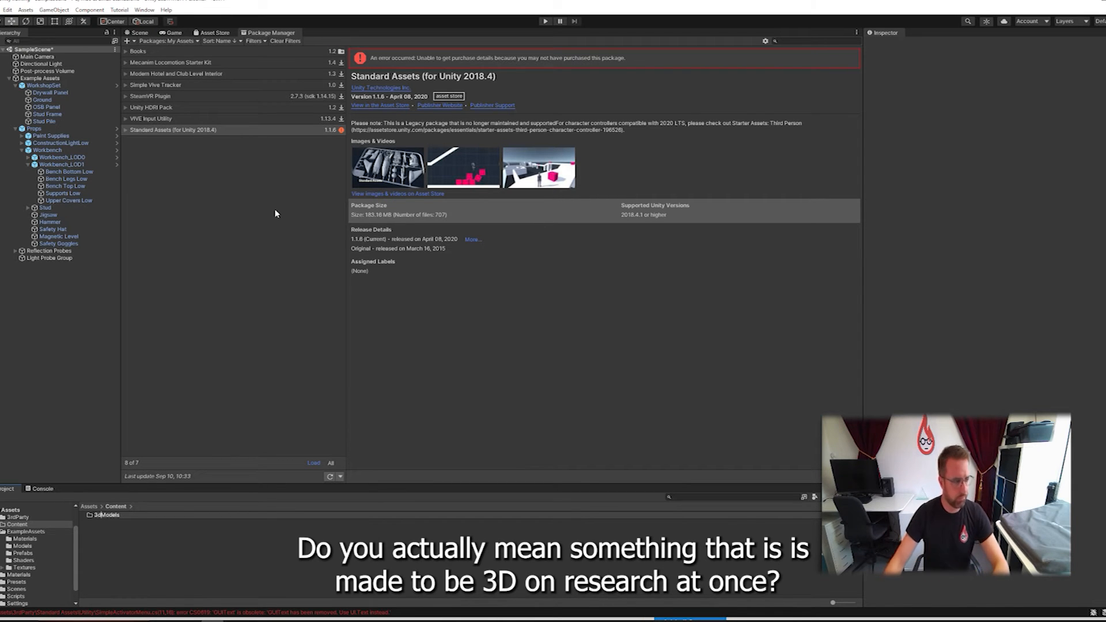
click(150, 515)
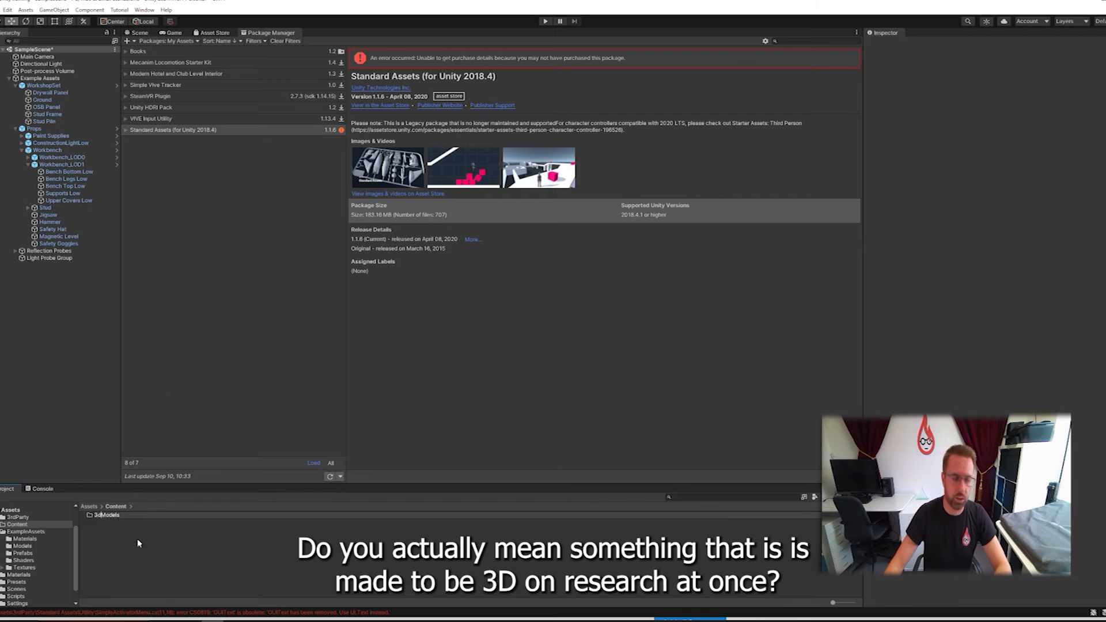
- Create a subfolder named Textures inside the Content folder
right_click(102, 529)
mouse_move(172, 312)
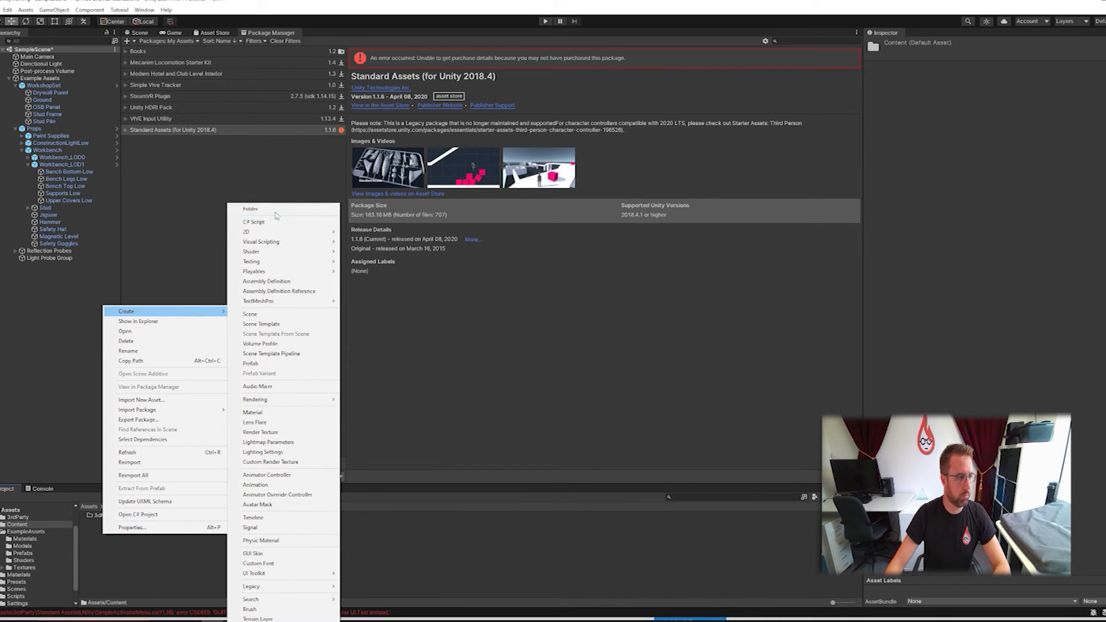
click(252, 208)
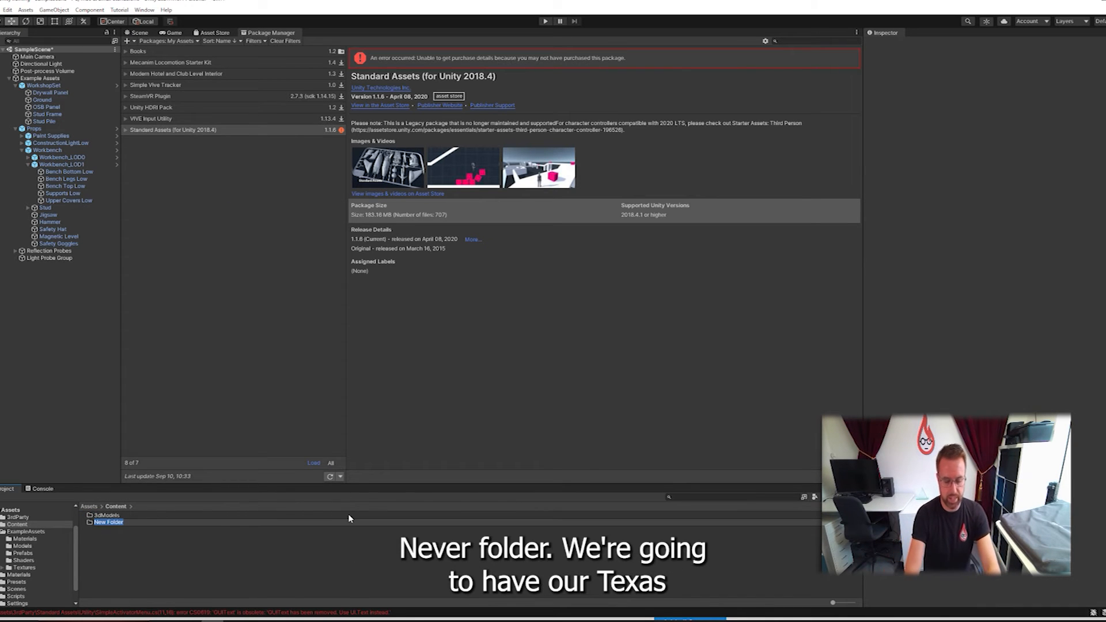
text(Textures)
key(Return)
- Create a subfolder named Materials inside the Content folder
right_click(239, 561)
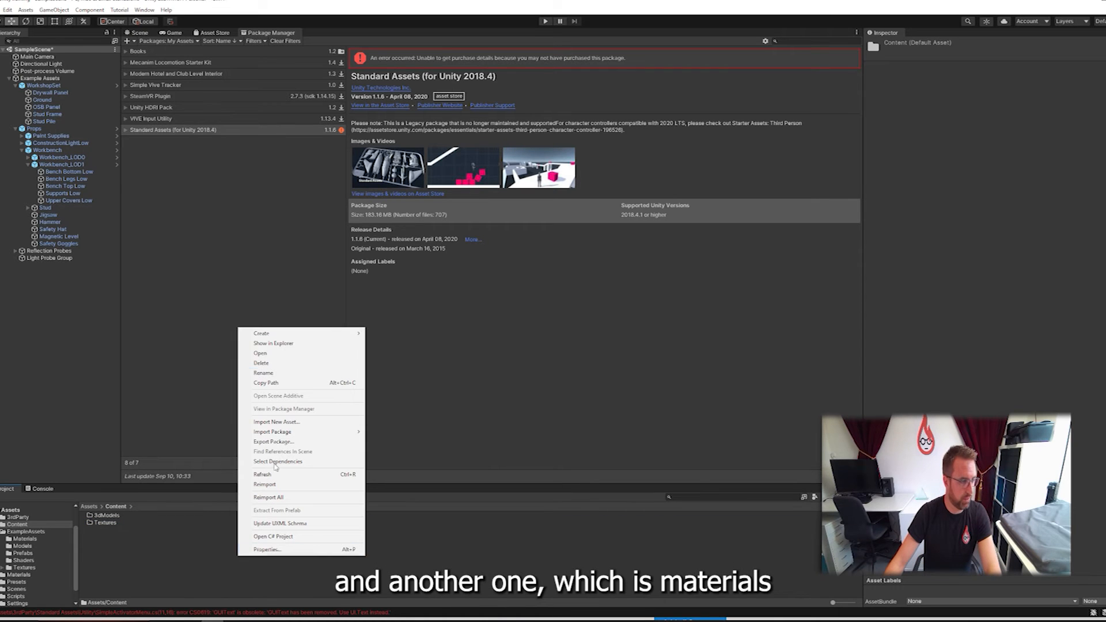
mouse_move(328, 336)
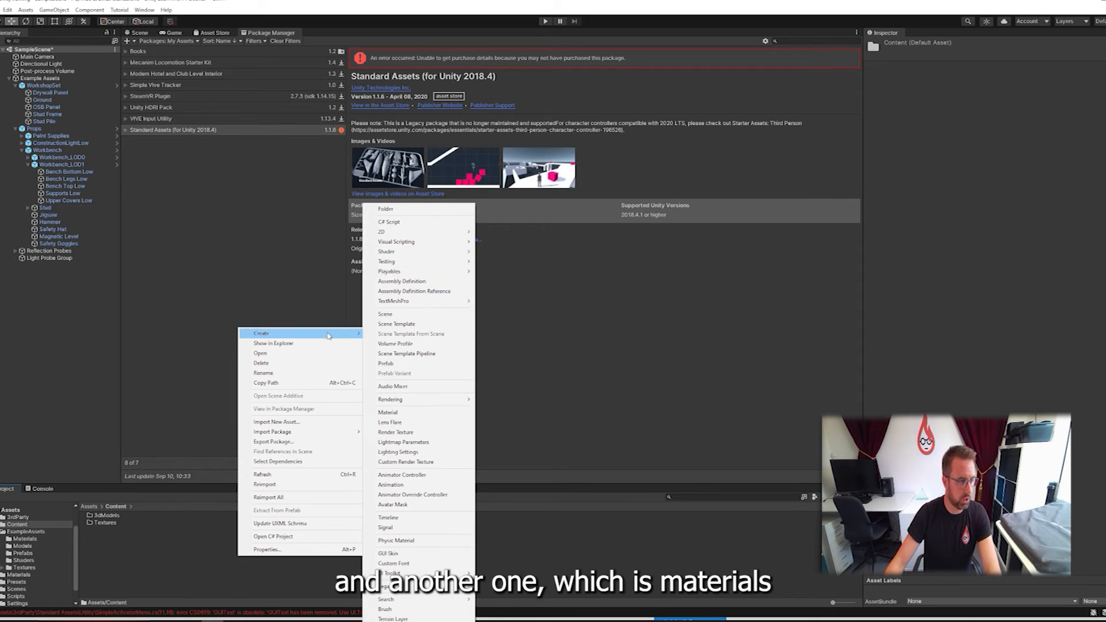
click(387, 210)
text(Material)
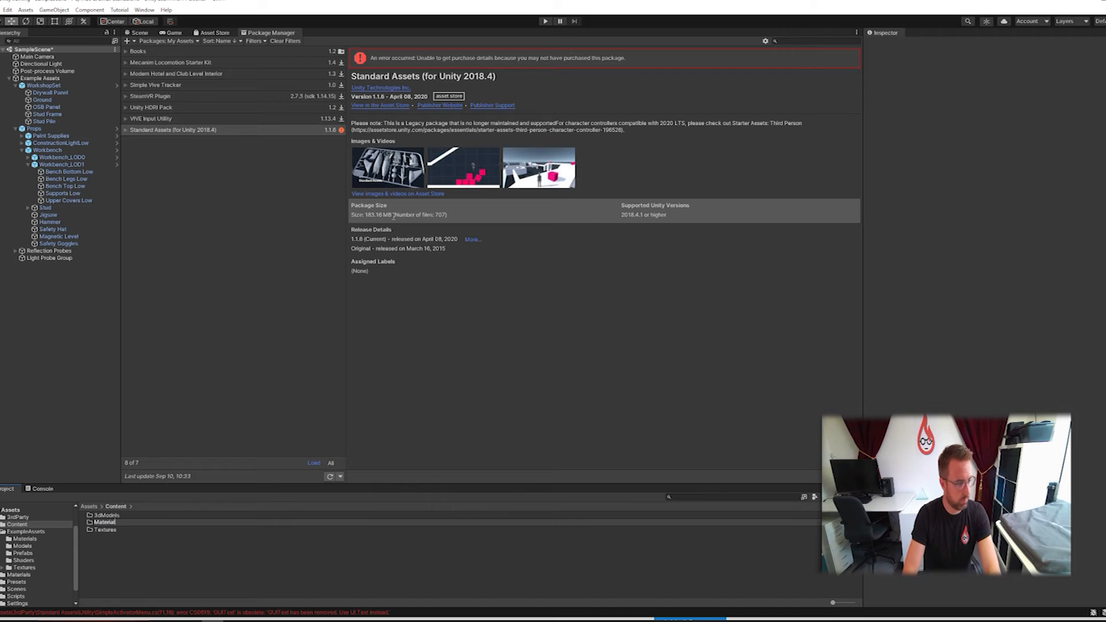
text(s)
key(Return)
- Create a subfolder named Audio inside the Content folder
right_click(116, 556)
mouse_move(178, 339)
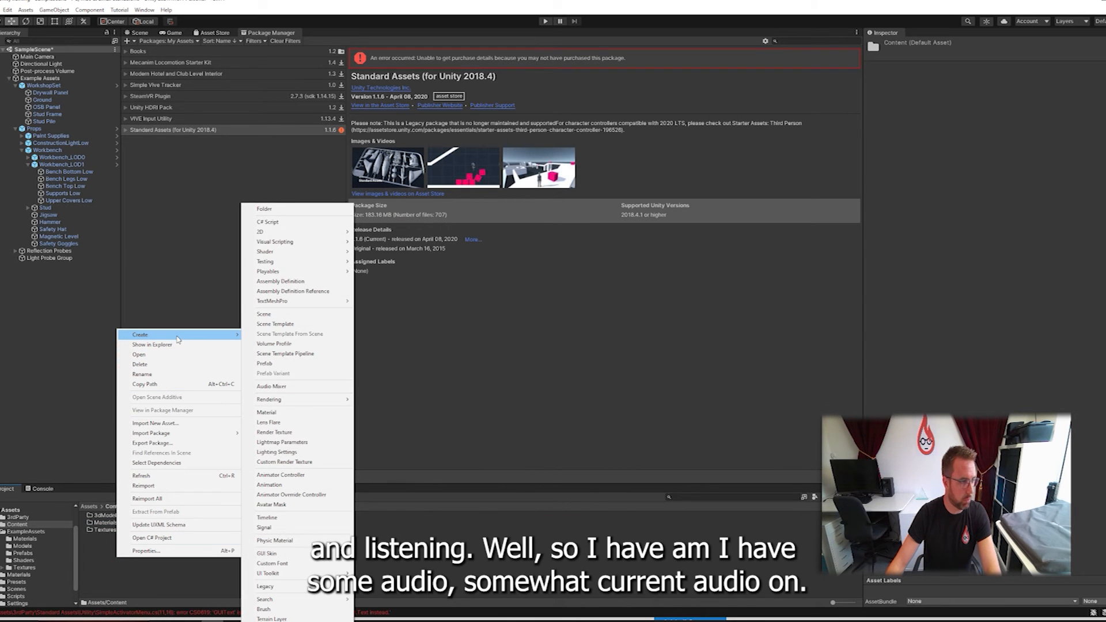
click(308, 209)
text(Aud)
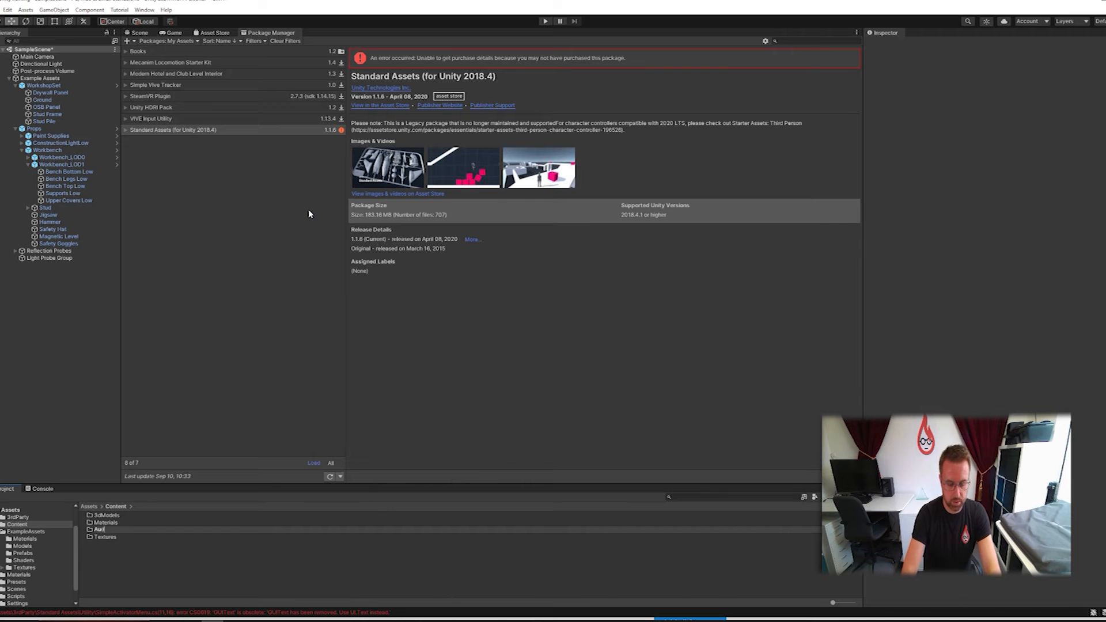
text(io)
key(Return)
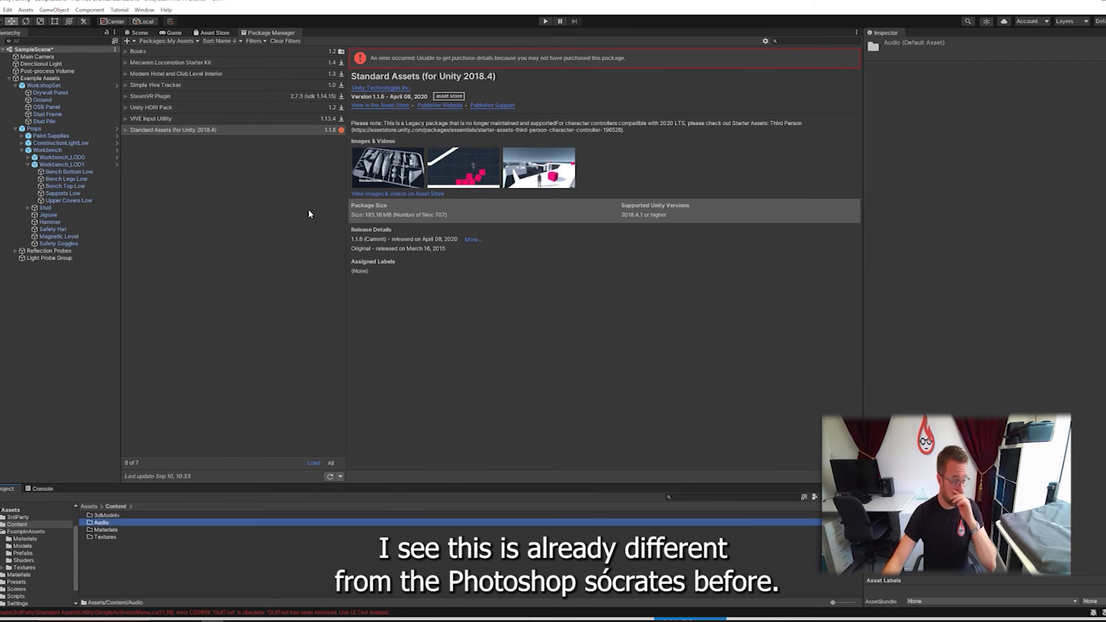
- Create a subfolder named Video inside the Content folder
click(119, 567)
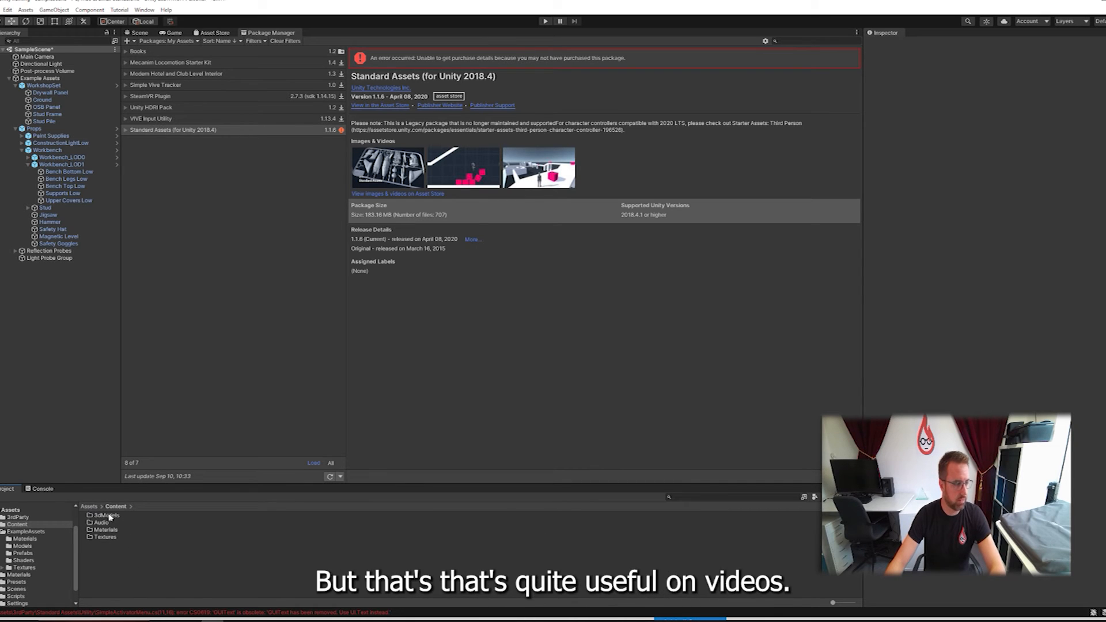
right_click(103, 554)
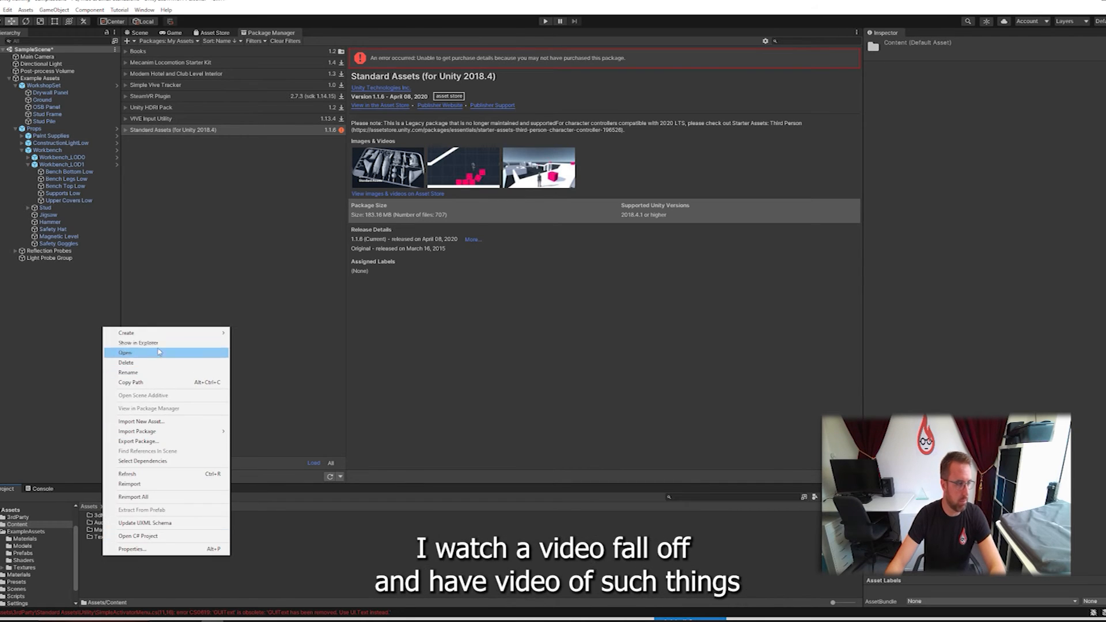
mouse_move(221, 333)
click(251, 209)
text(Video)
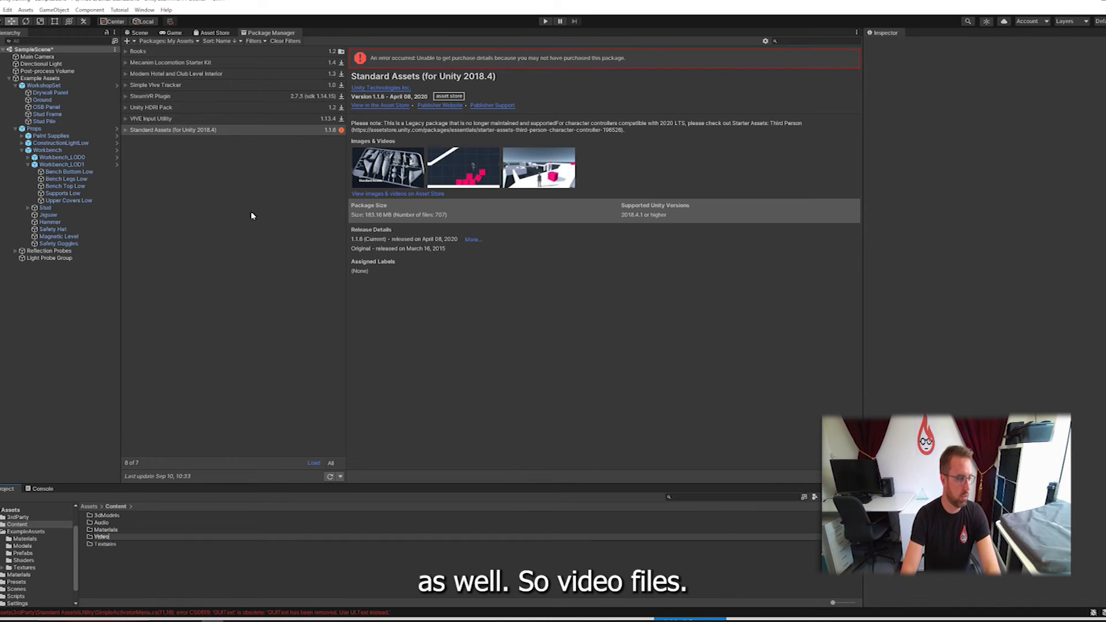
key(Return)
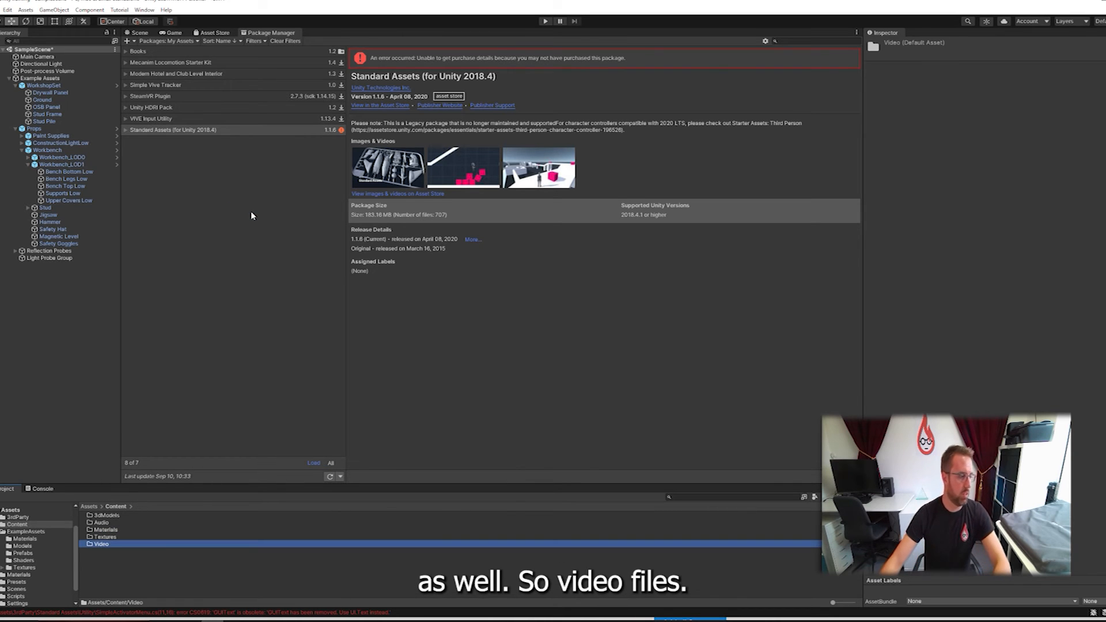
- Return to Assets, look inside its existing Materials folder, and open the Scenes folder
click(89, 507)
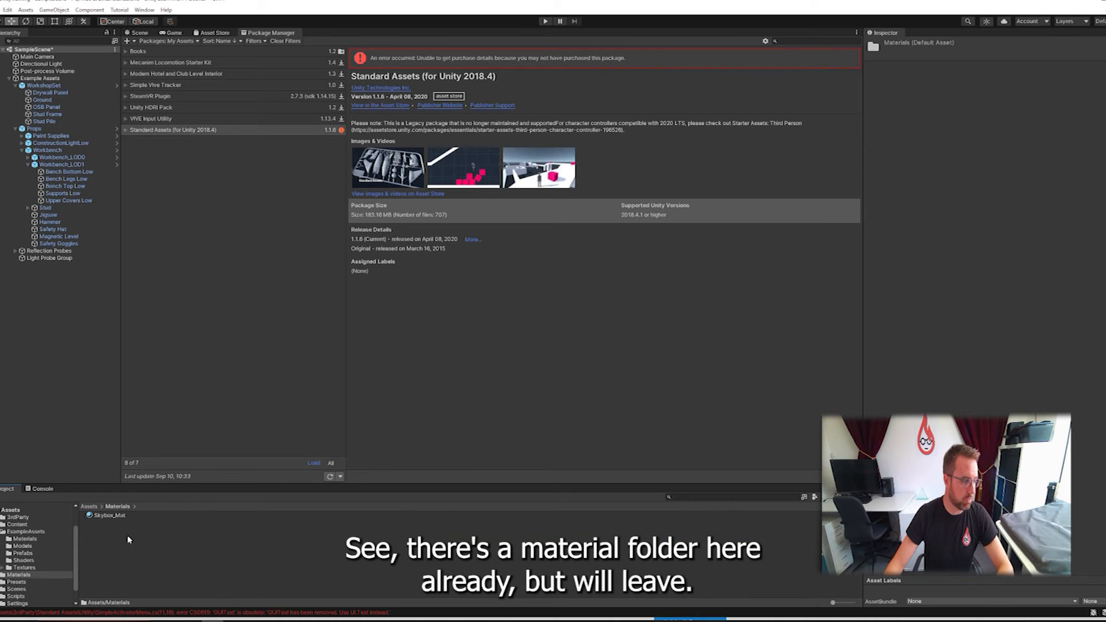
click(141, 538)
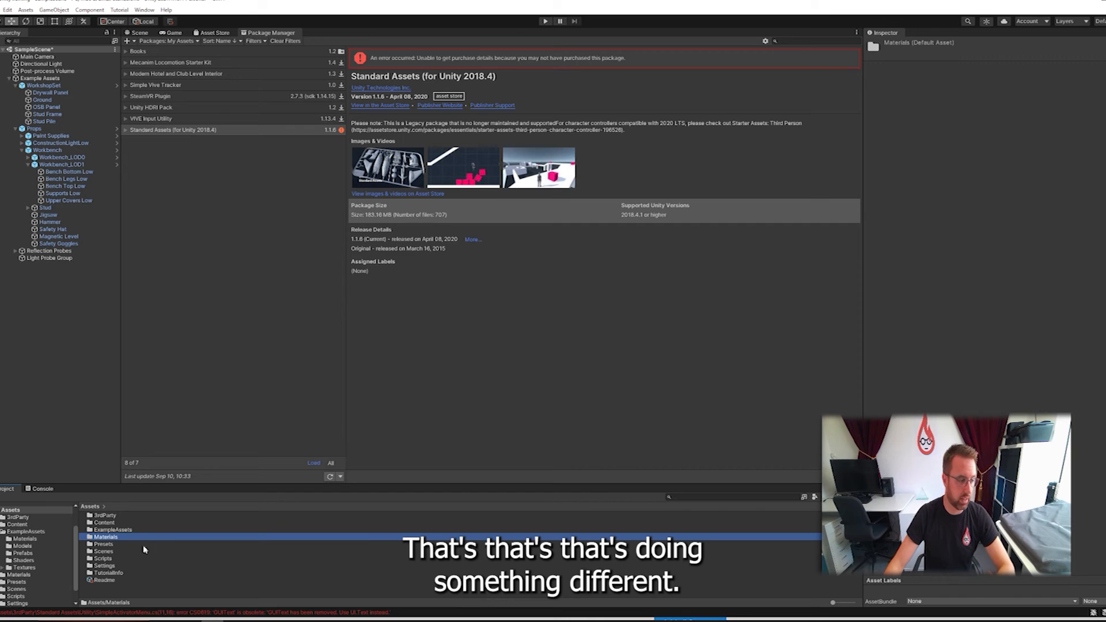
double_click(104, 551)
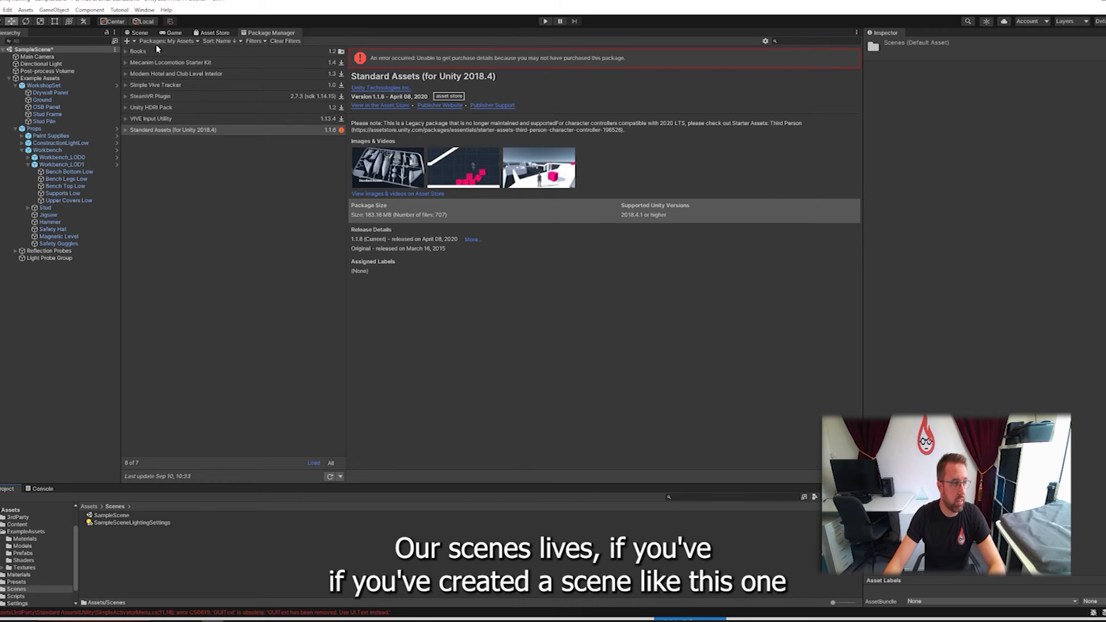
- Show the scene view and save a copy of the current scene as UnityTraining in the Assets folder
click(139, 33)
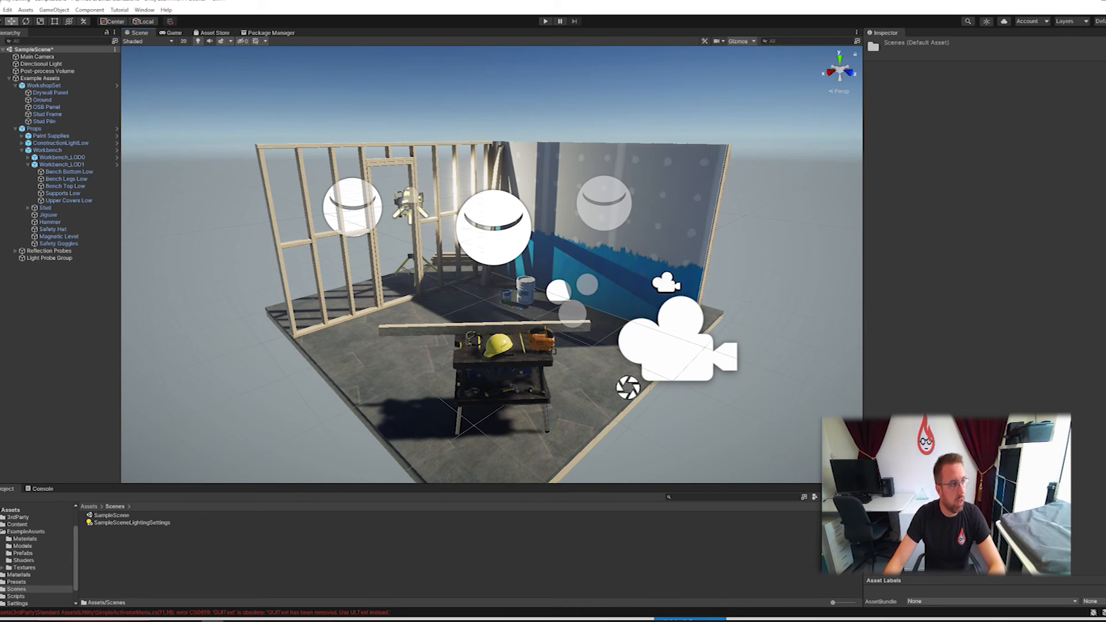
click(2, 10)
click(13, 62)
text(U)
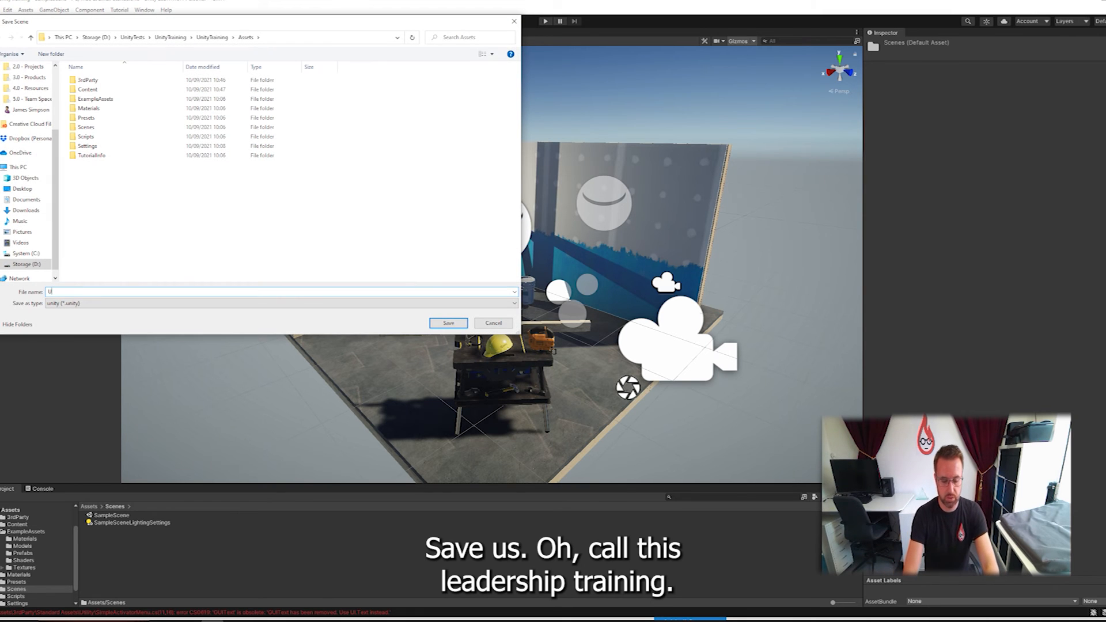
text(nityTraining)
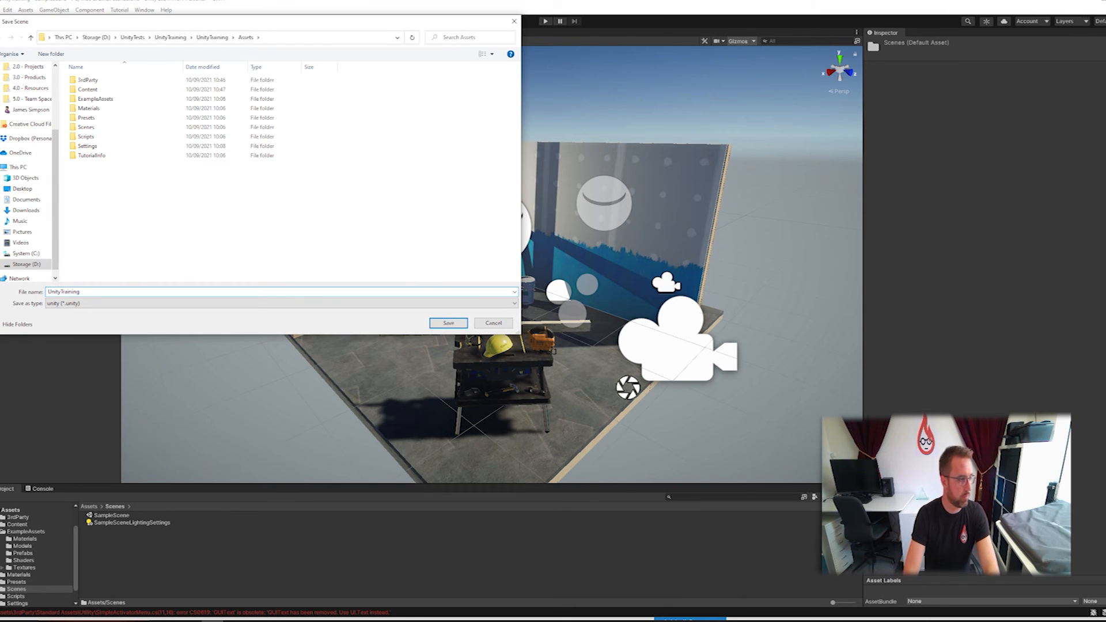
key(Return)
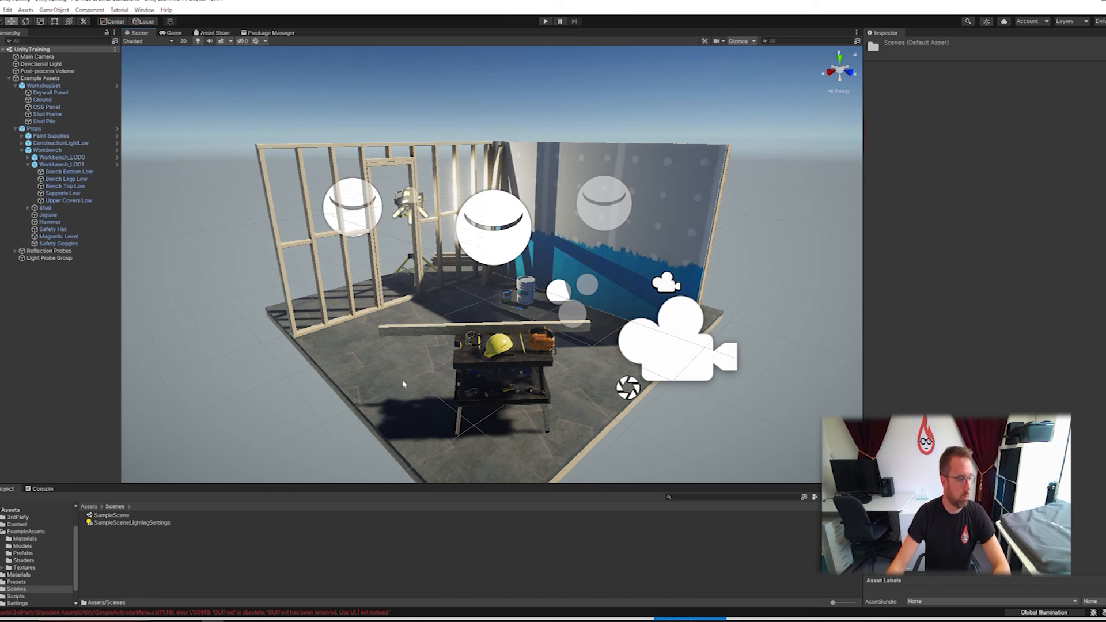
click(105, 537)
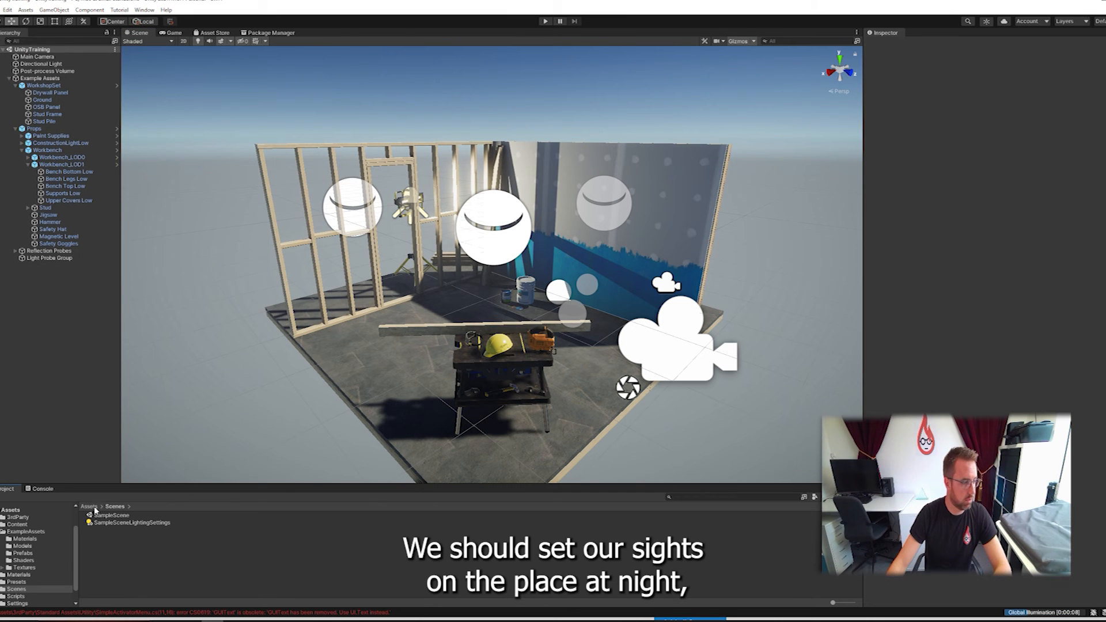
click(2, 10)
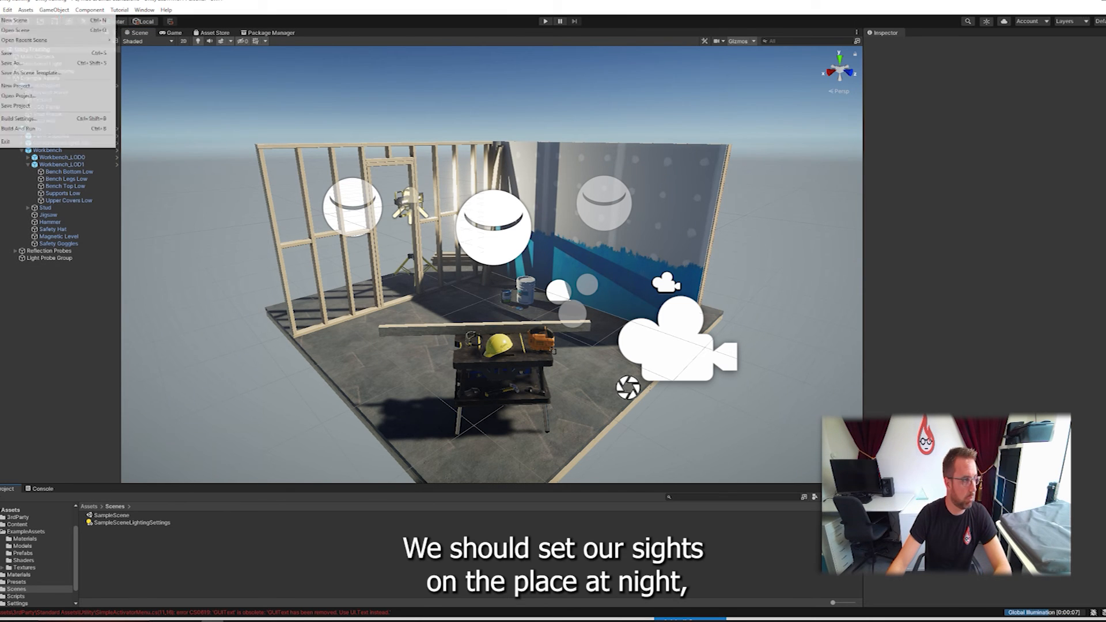
click(19, 64)
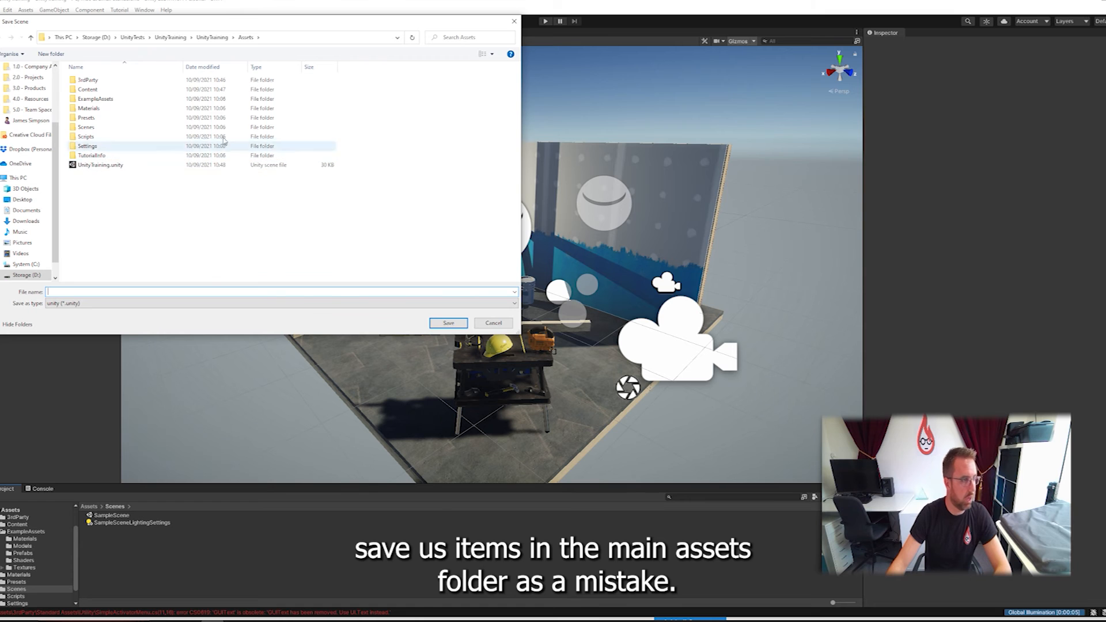
click(492, 322)
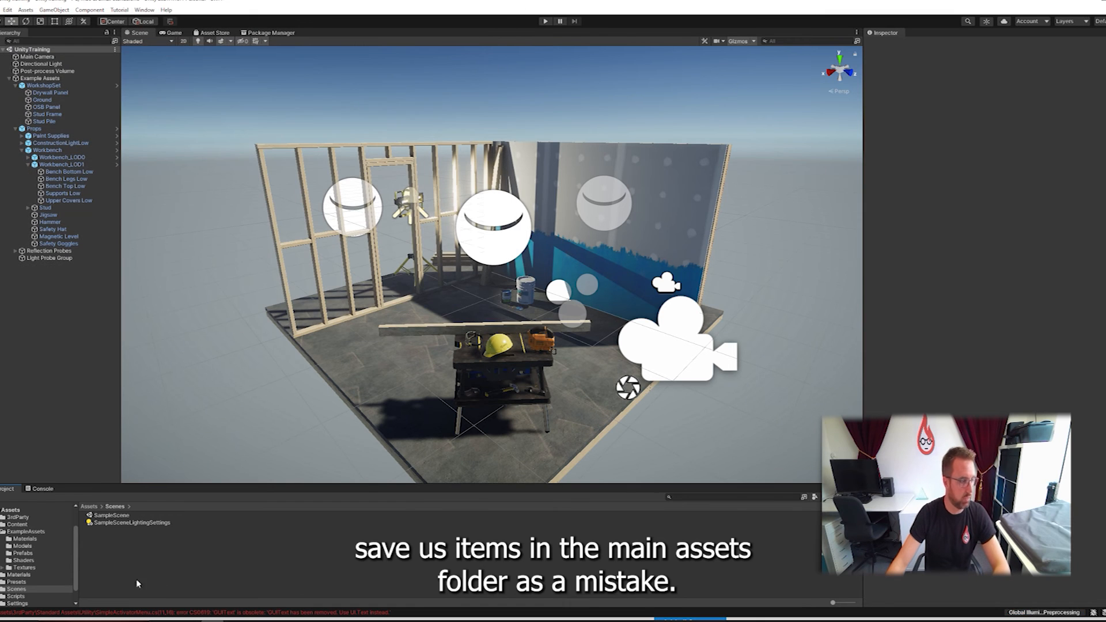
- Move the UnityTraining scene from the main Assets folder into the Scenes folder, and open that folder
click(90, 507)
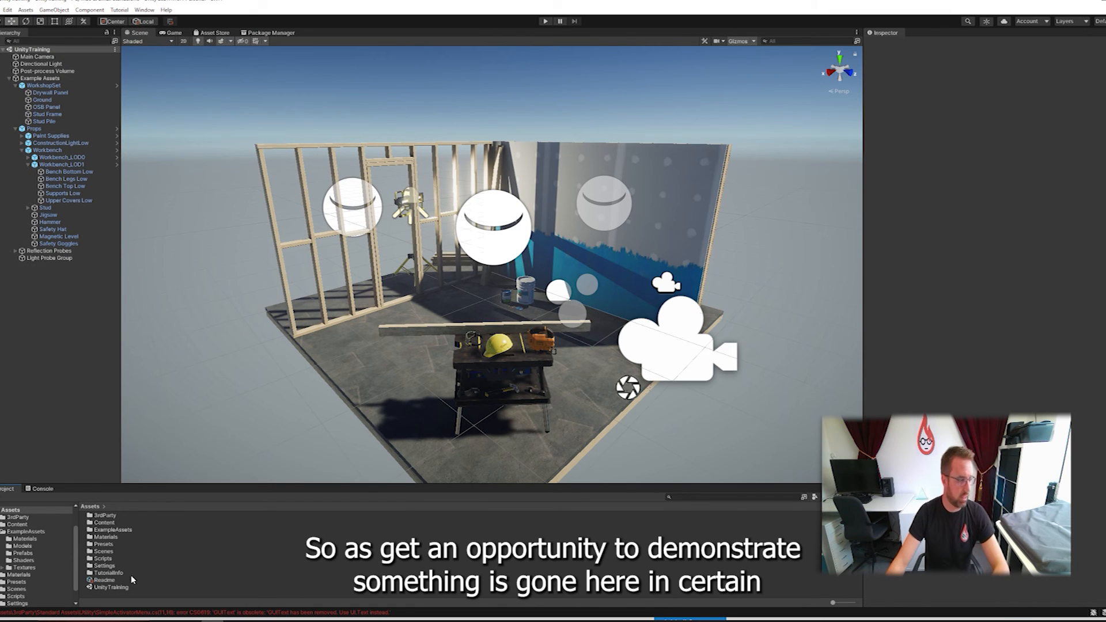
drag(104, 588, 106, 556)
double_click(104, 553)
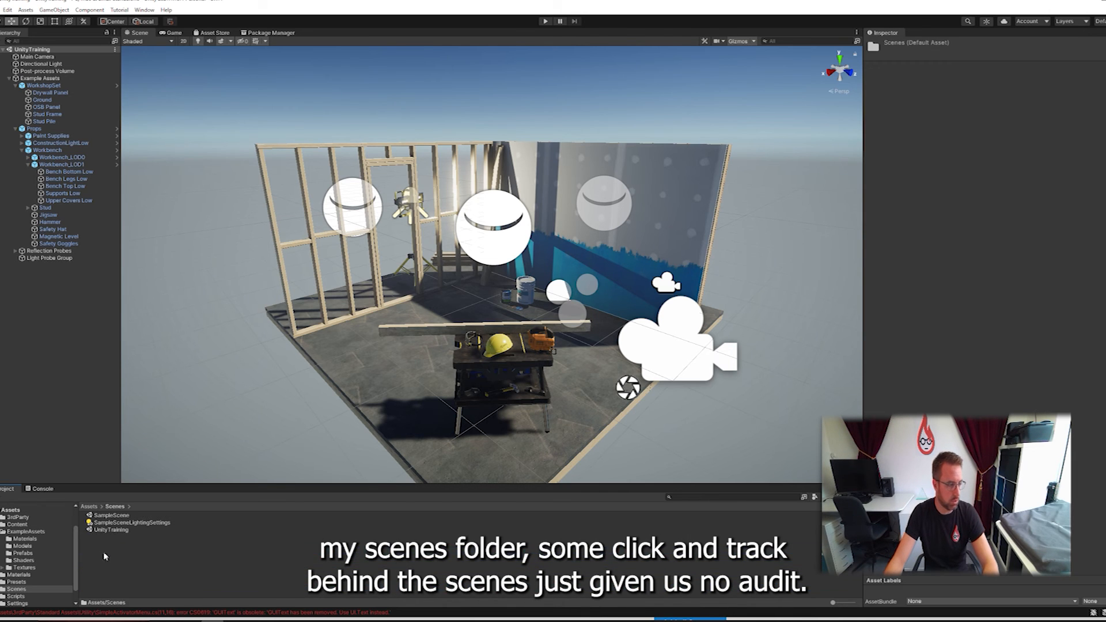
- Open SampleScene from the Scenes folder to view it, and switch back to the UnityTraining scene
click(121, 530)
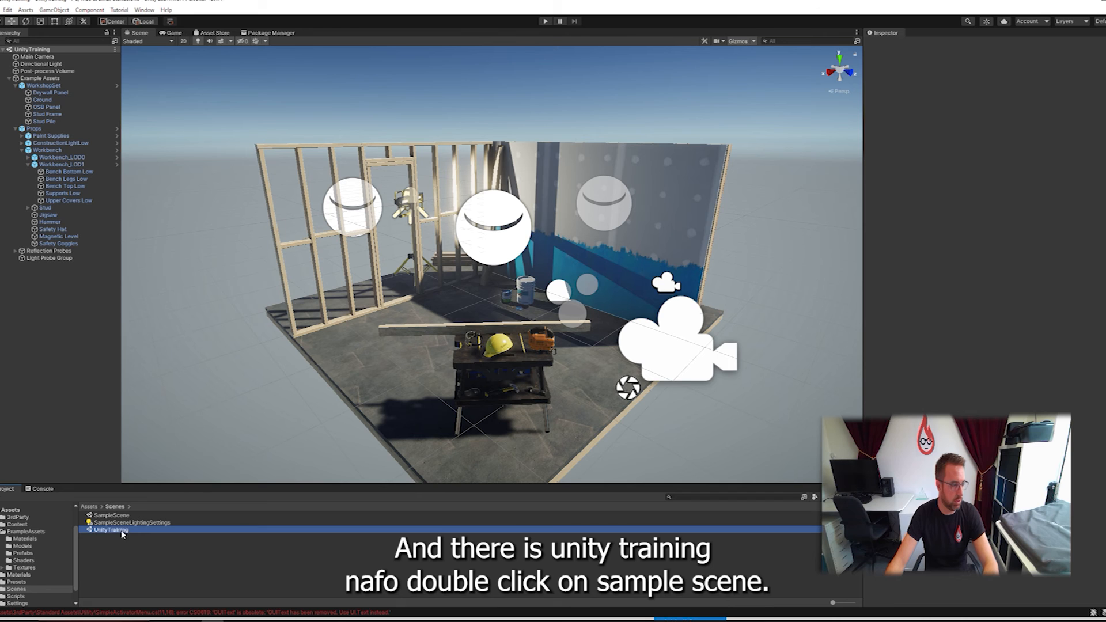
double_click(127, 515)
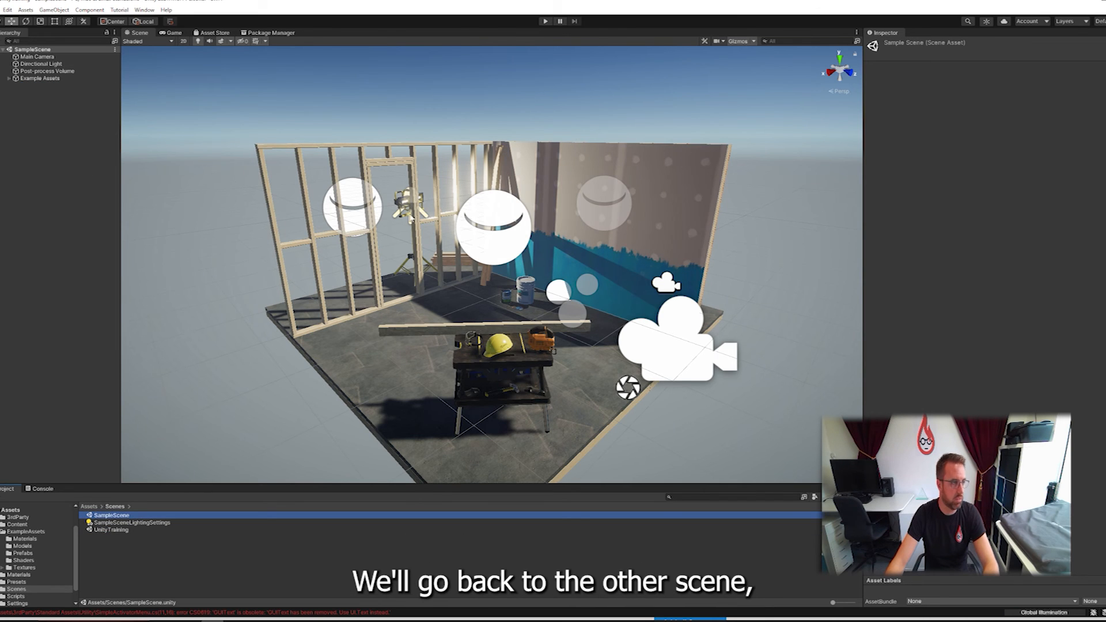
double_click(122, 530)
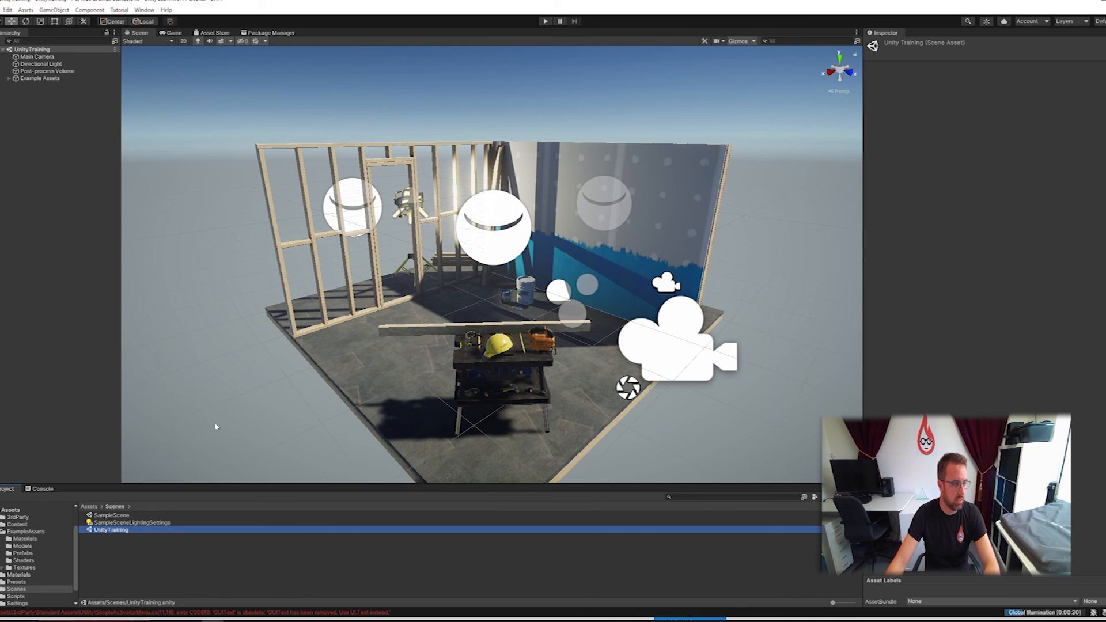
- Delete the Example Assets object with all its contents from the UnityTraining scene and save the scene
middle_drag(193, 176, 209, 171)
click(41, 79)
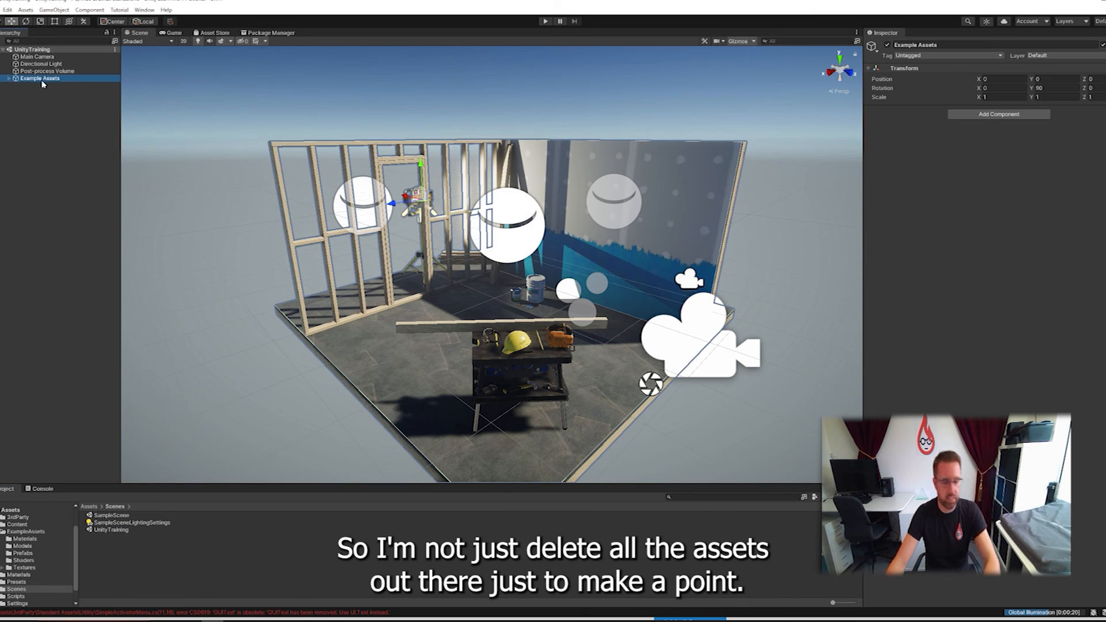
key(Delete)
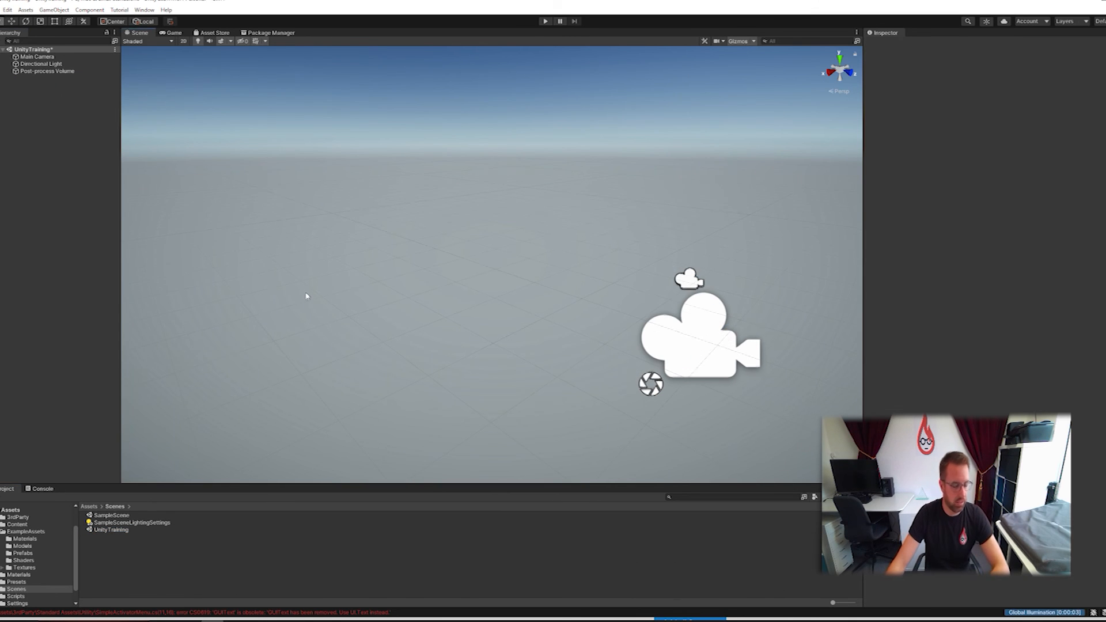
middle_drag(306, 296, 305, 287)
key(ctrl+s)
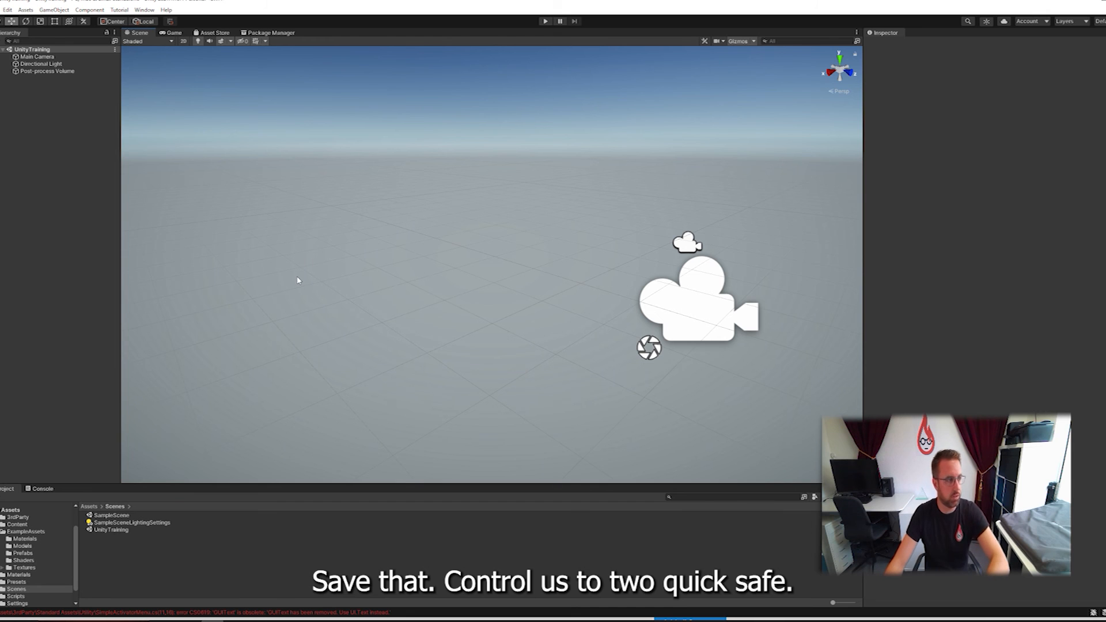
- Open SampleScene again from the Scenes folder
mouse_move(594, 316)
middle_down()
mouse_move(555, 299)
mouse_move(593, 301)
middle_up()
double_click(112, 515)
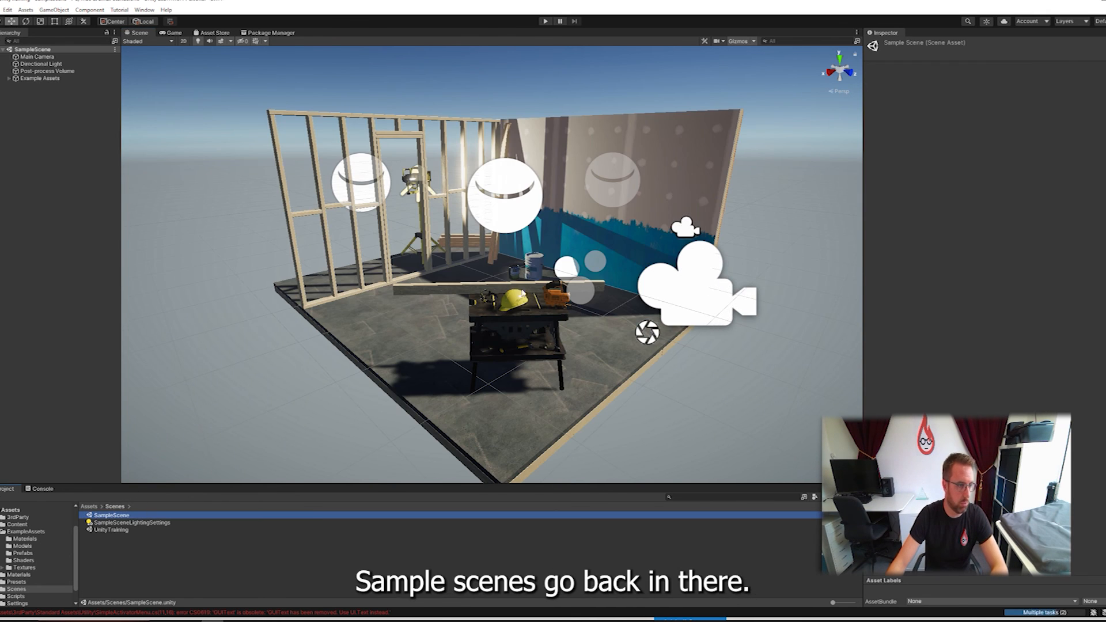